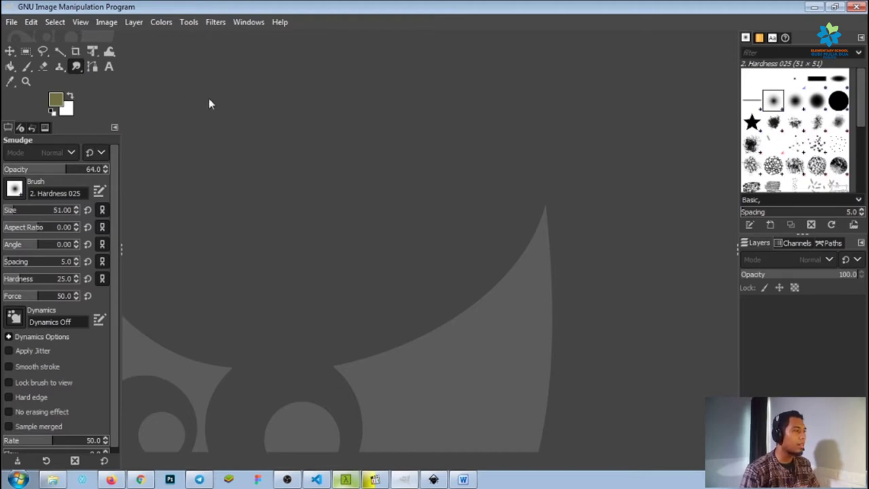
- Start opening an image and browse to the Downloads folder
click(15, 23)
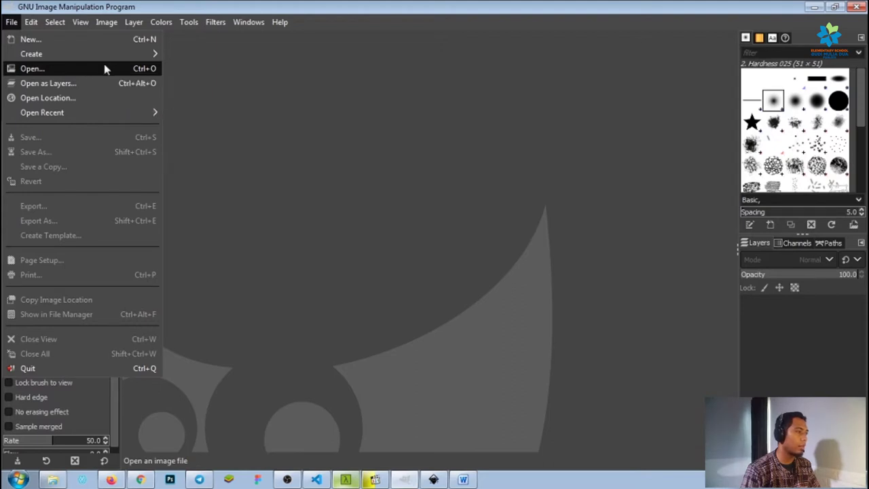
click(65, 68)
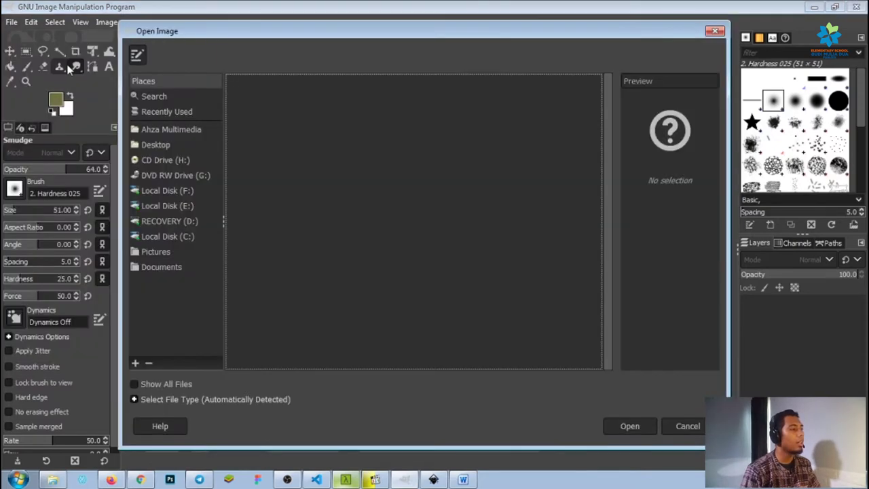
drag(324, 32, 358, 46)
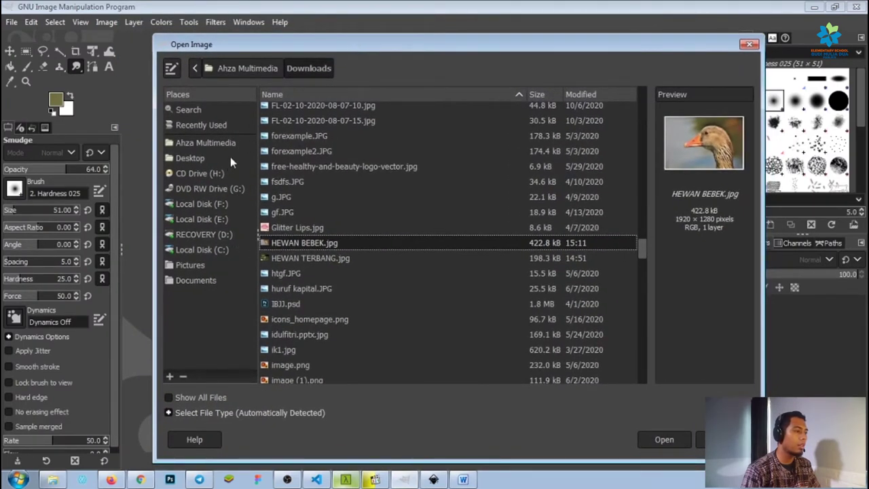
click(206, 142)
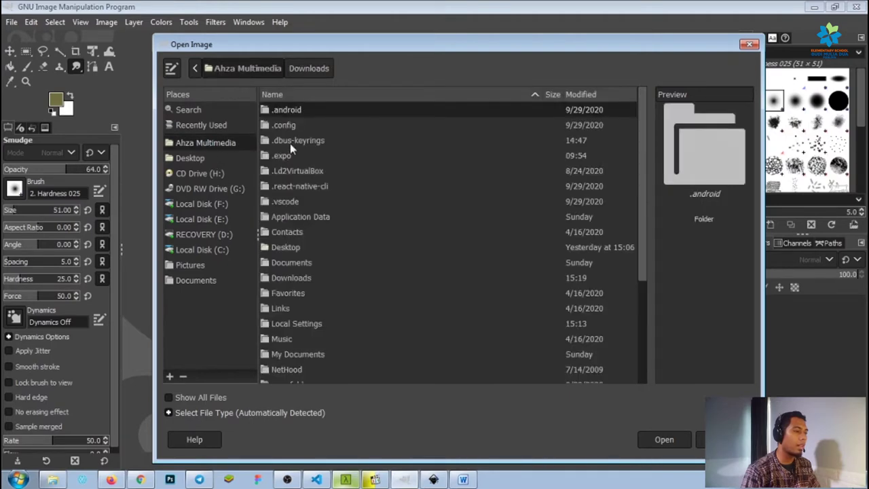
click(311, 278)
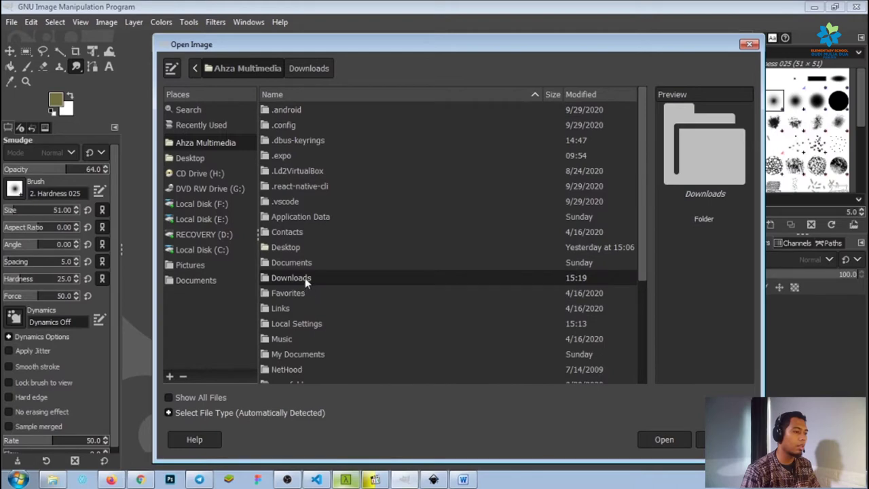
double_click(305, 278)
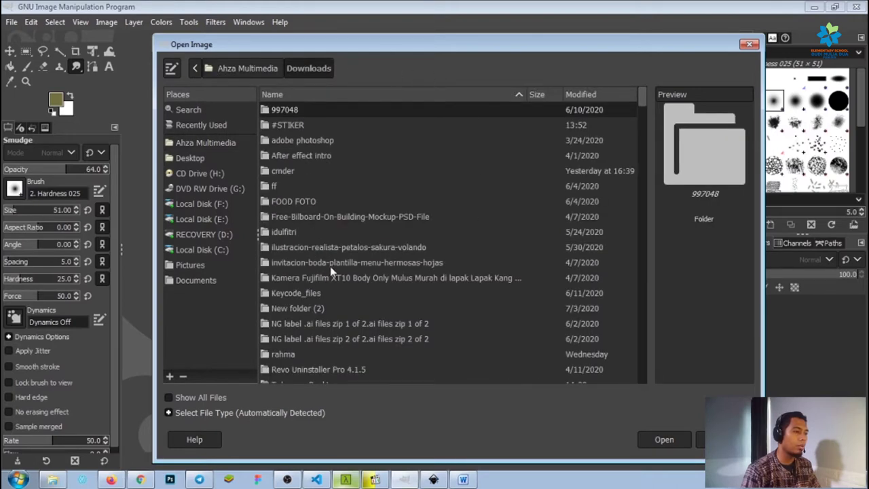
scroll(331, 272, down, 4)
scroll(331, 271, up, 2)
scroll(331, 271, up, 3)
scroll(332, 271, down, 8)
scroll(330, 266, down, 3)
scroll(330, 266, down, 3)
scroll(330, 266, up, 6)
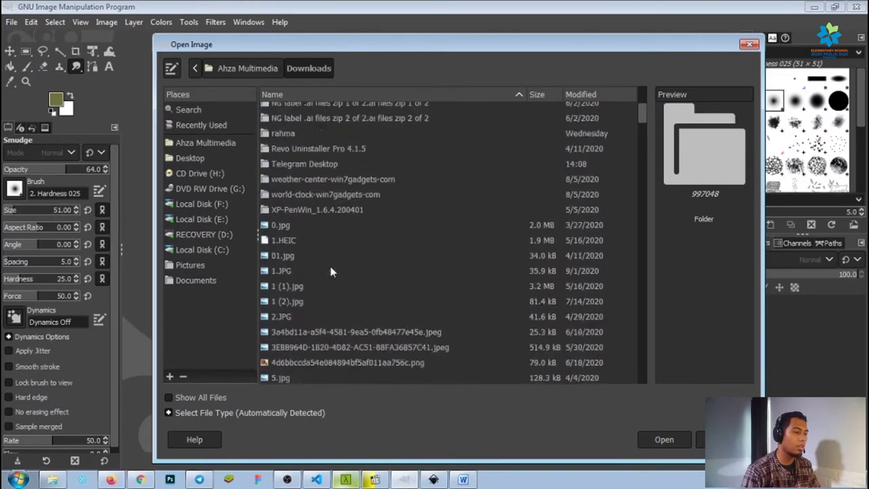
scroll(338, 249, up, 8)
- Find pakjenggot.jpg by typing its name and open it
click(342, 245)
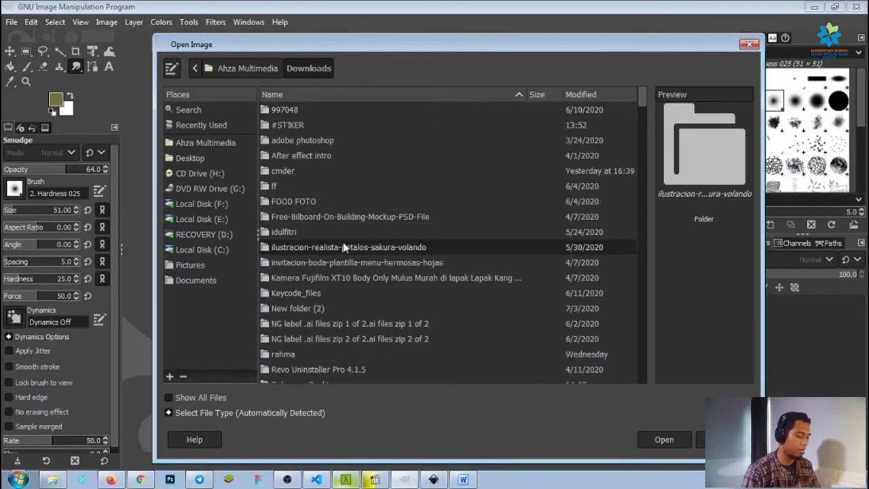
text(ba)
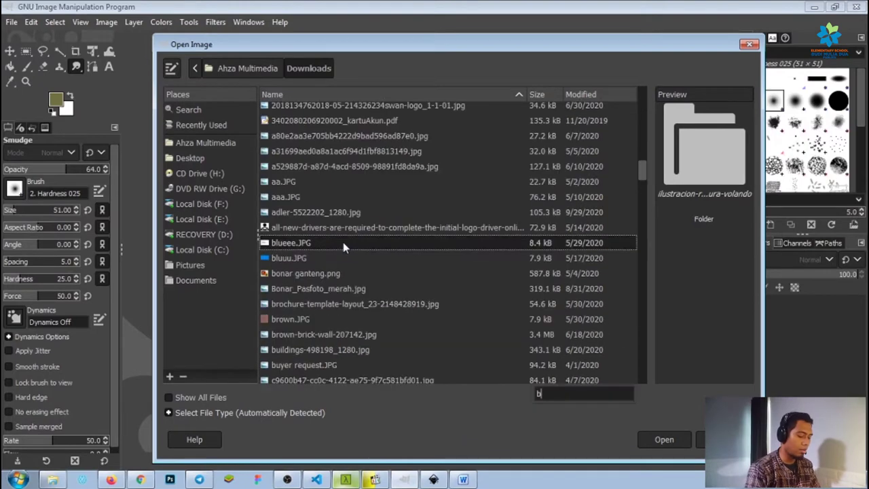
click(282, 290)
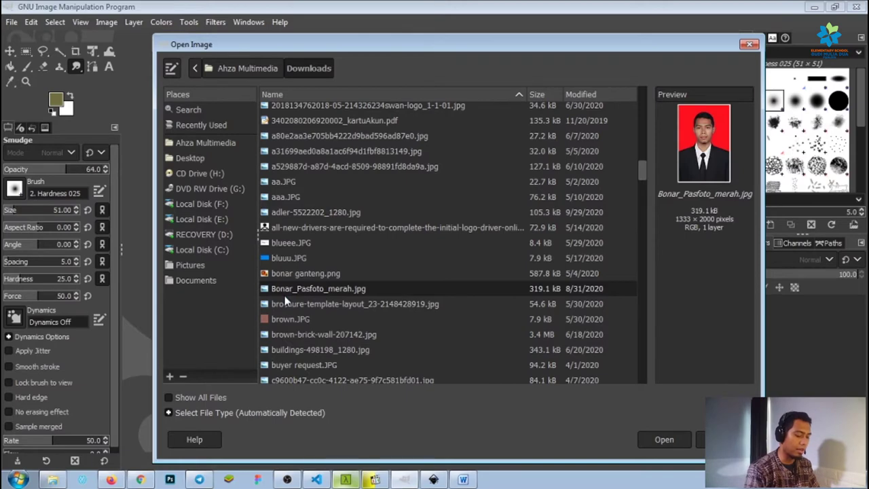
text(pak)
click(302, 244)
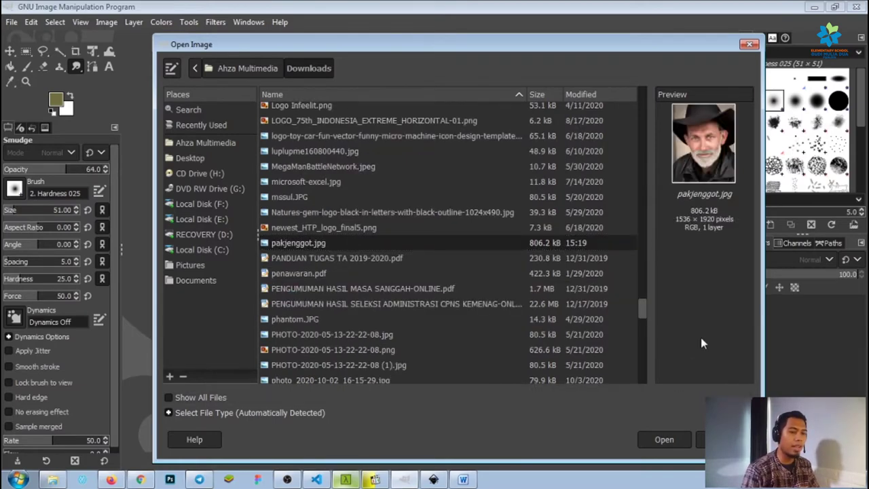
click(681, 438)
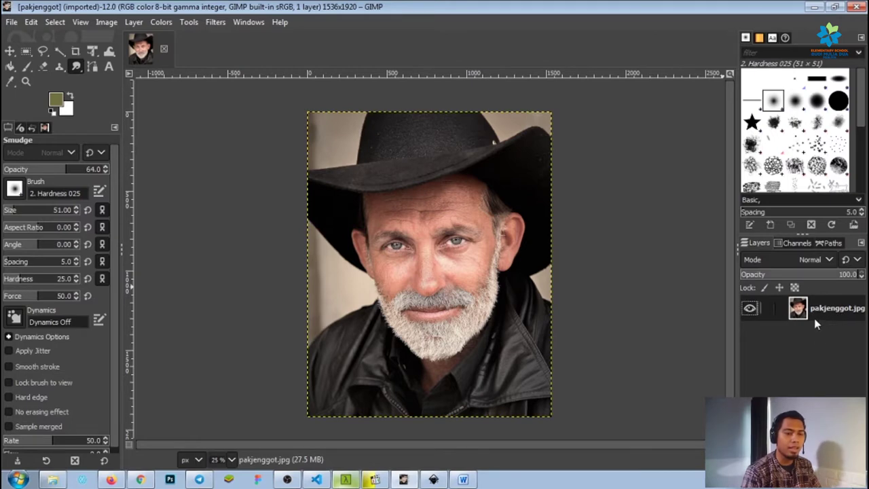
- Bring up the context menu of the pakjenggot.jpg layer in the Layers panel
right_click(822, 312)
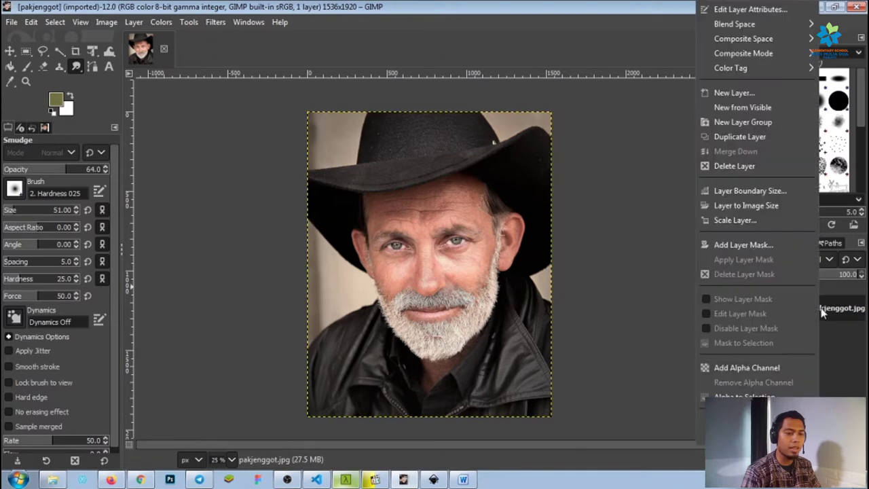
- Duplicate the pakjenggot.jpg layer to create pakjenggot.jpg copy
click(834, 312)
right_click(834, 311)
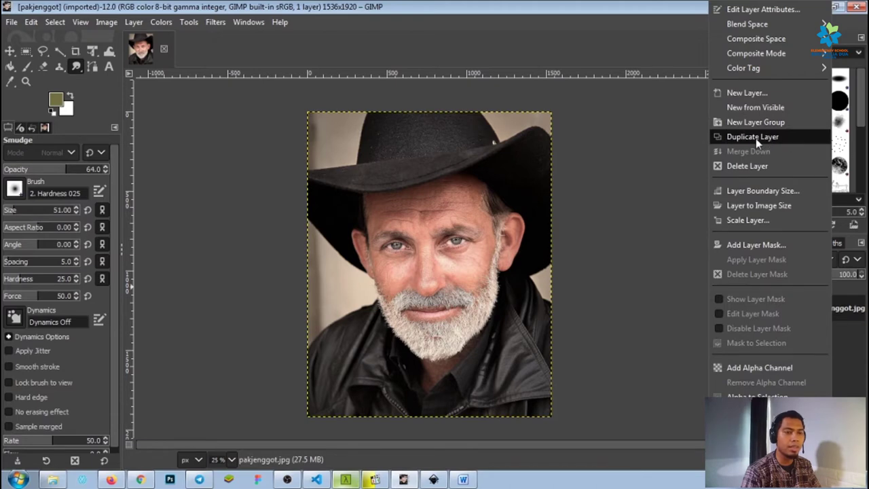
click(773, 139)
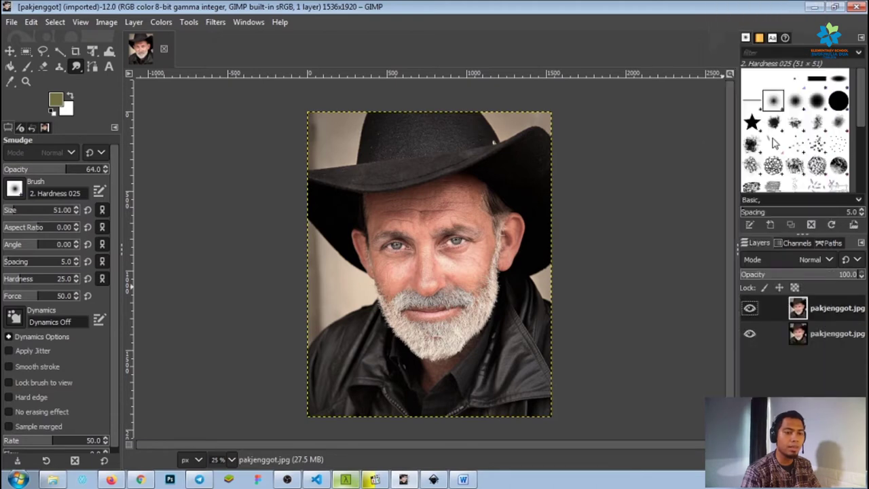
- Compare the original and copy layers, leaving the copy layer active for editing
click(801, 332)
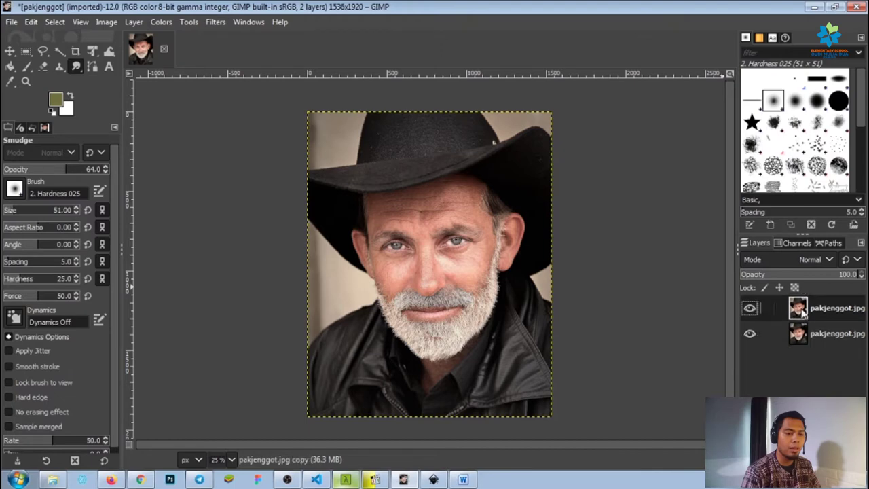
click(801, 311)
click(801, 333)
click(801, 311)
click(804, 333)
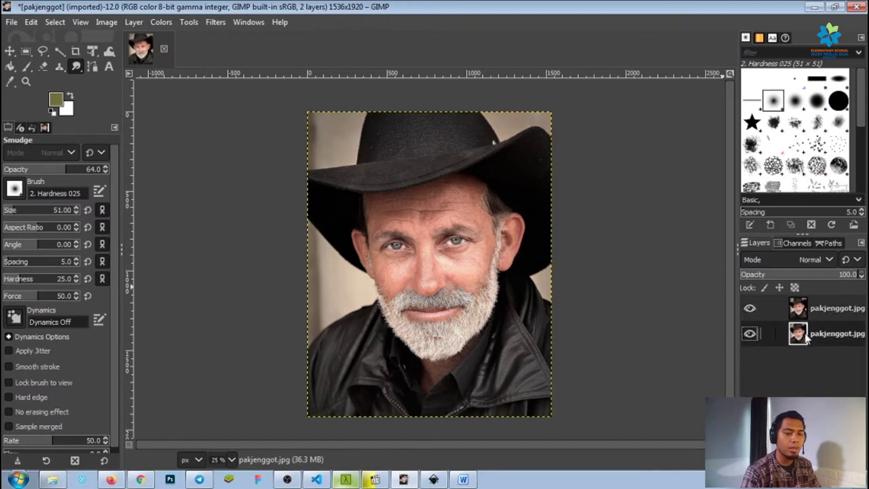
click(808, 310)
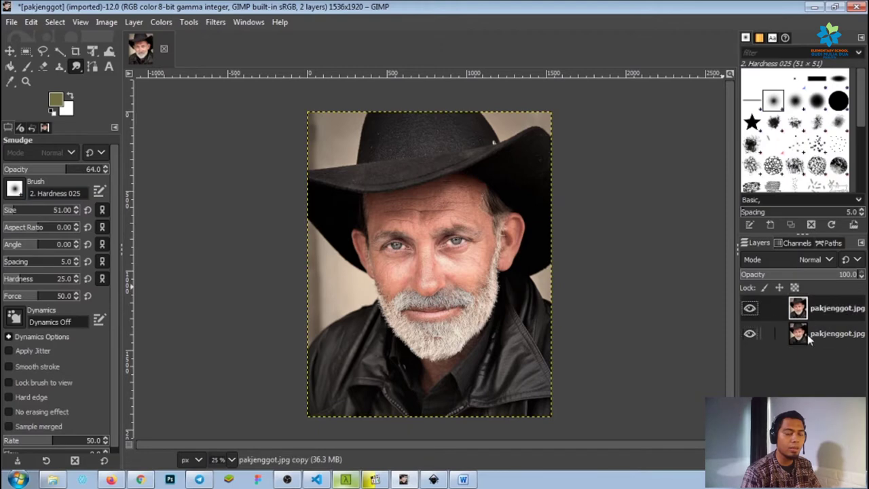
click(807, 334)
click(805, 310)
click(807, 342)
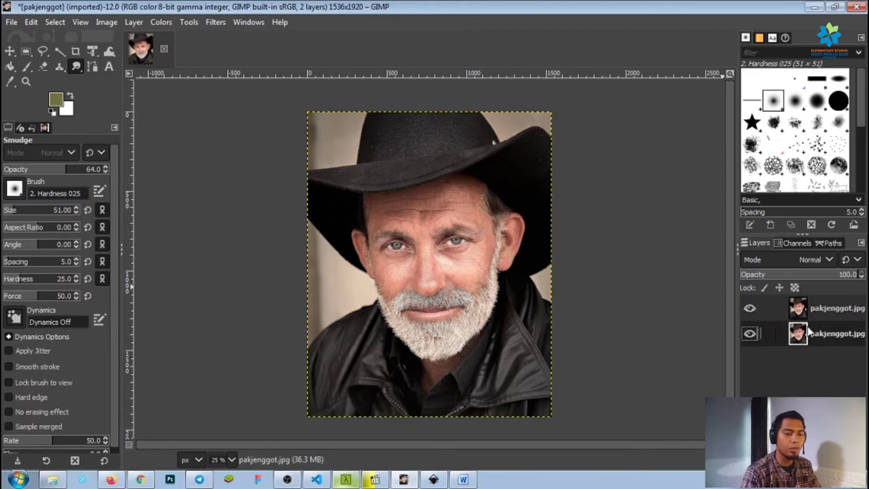
click(805, 317)
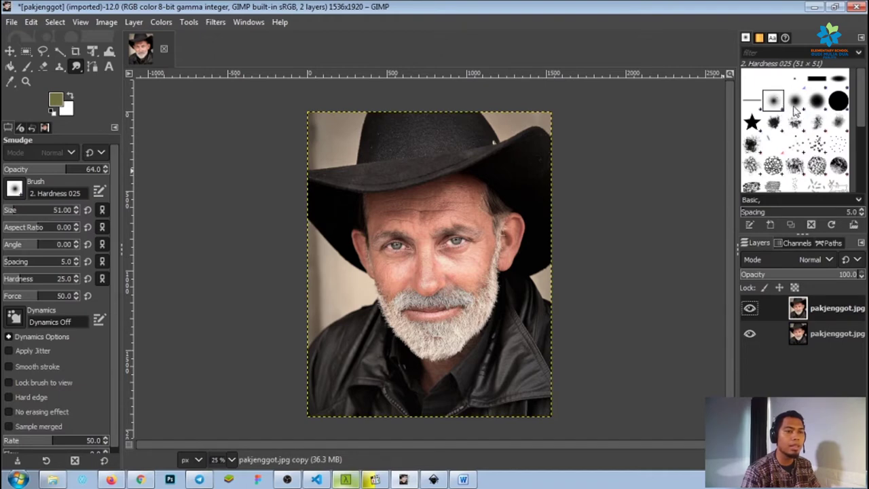
- Try the Hardness 050 and 100 brushes, then settle on 2. Hardness 025
click(795, 101)
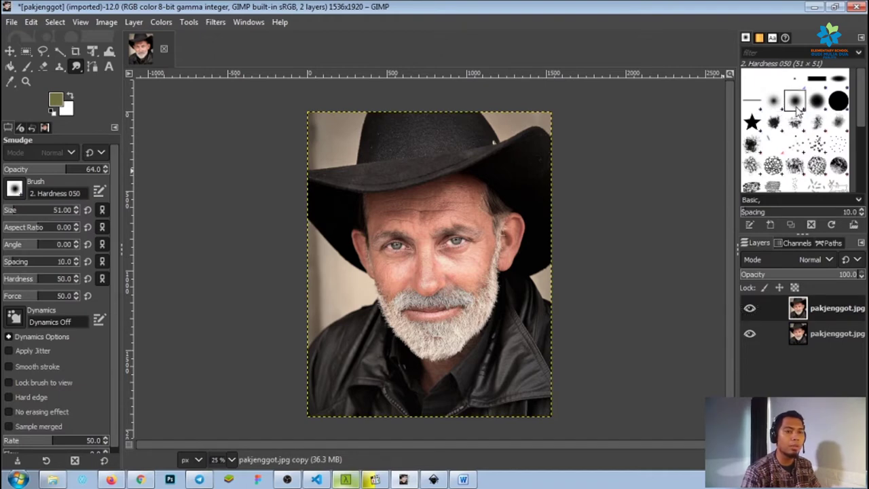
click(780, 107)
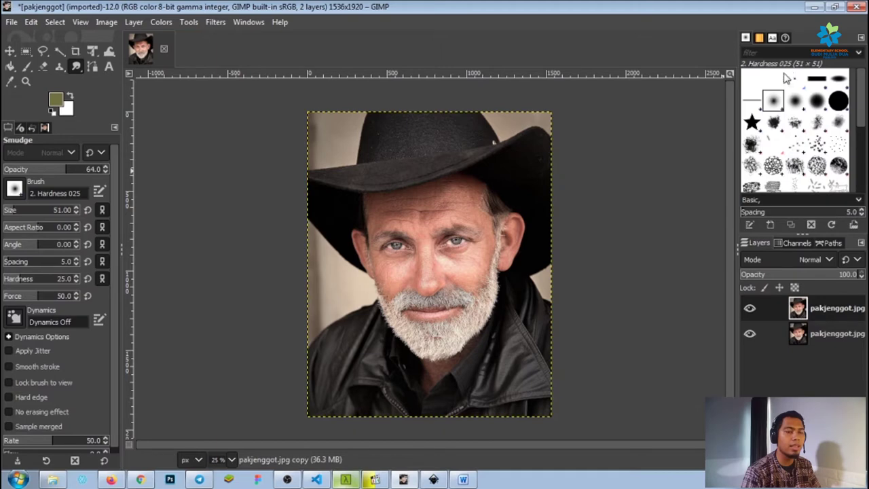
click(840, 101)
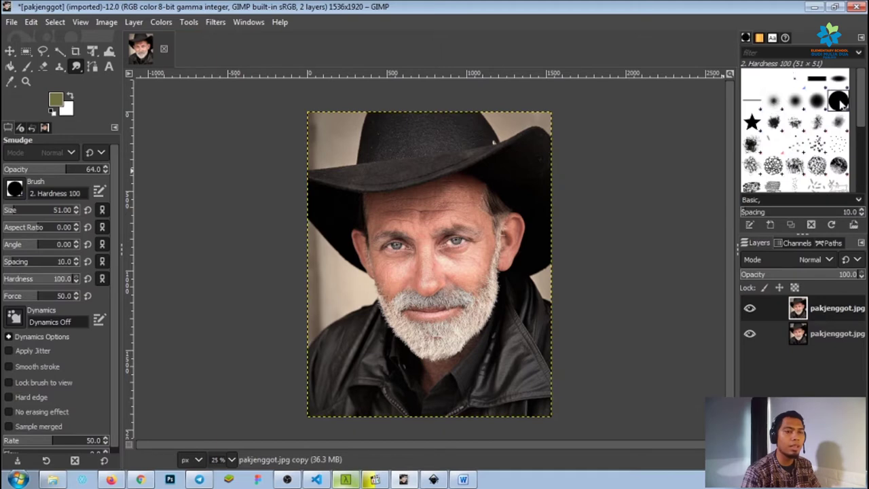
click(776, 102)
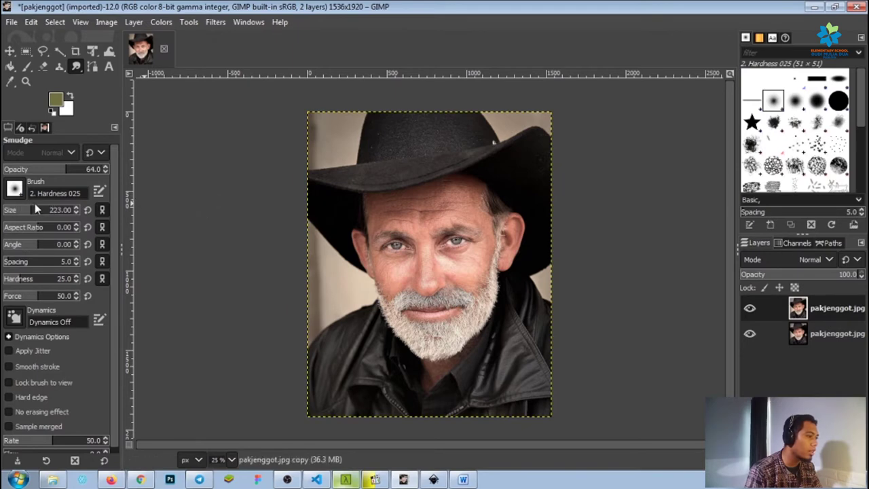
- Set the Smudge brush size to 50 in Tool Options
click(30, 214)
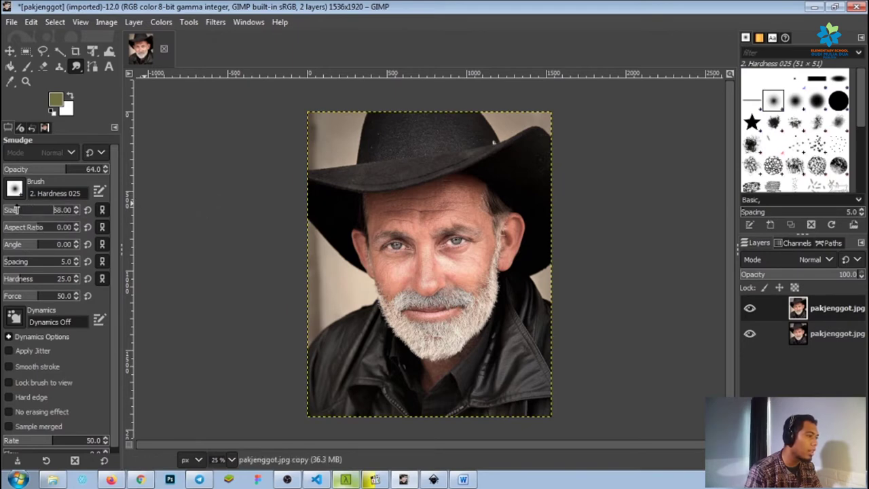
click(22, 213)
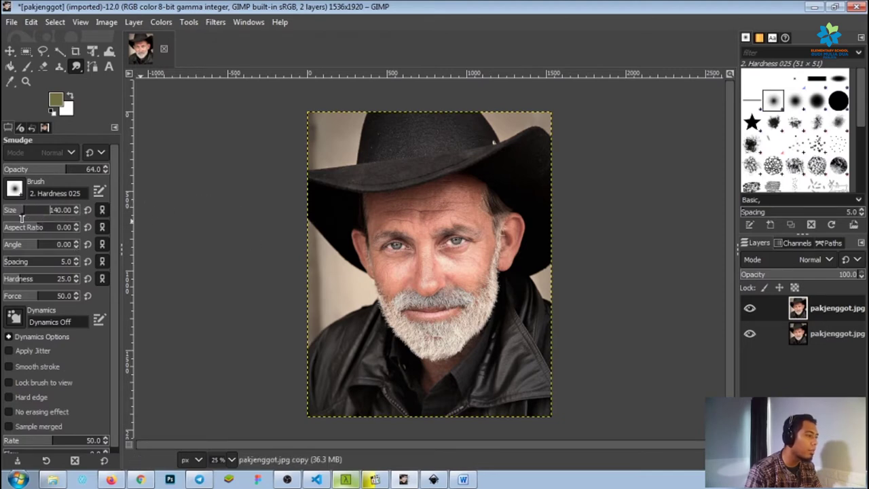
drag(16, 212, 15, 212)
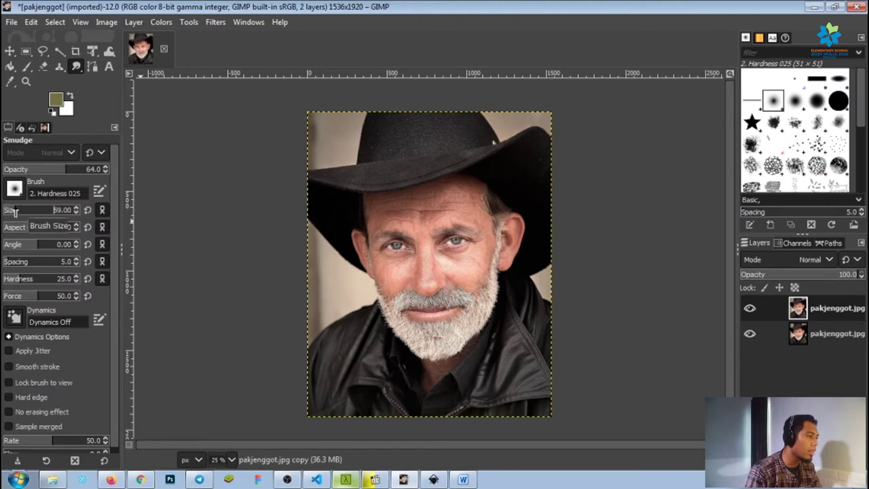
scroll(60, 212, up, 1)
click(59, 210)
text(5)
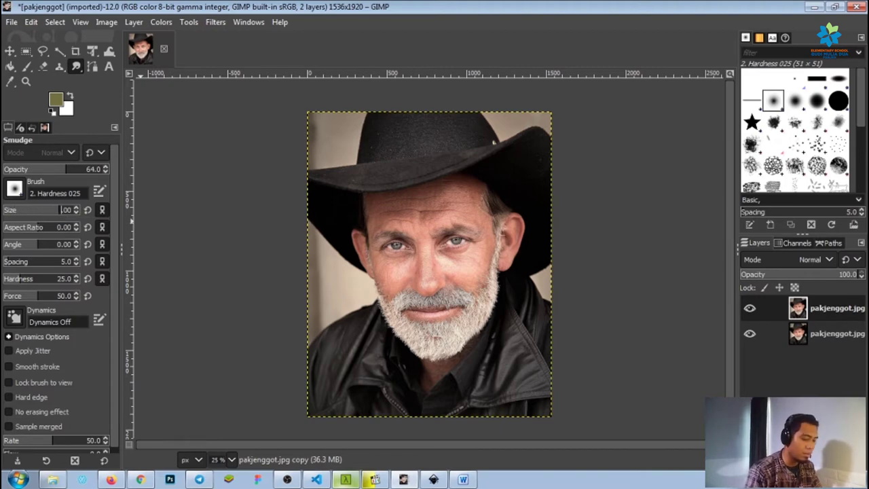
key(Return)
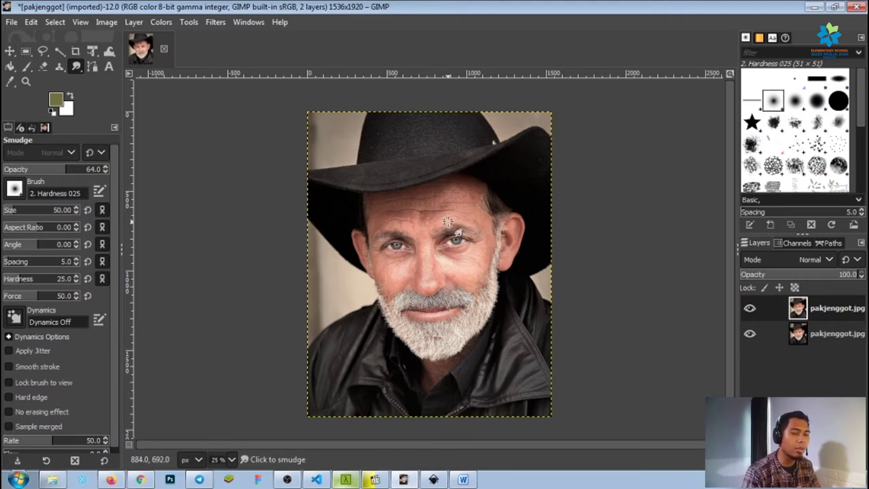
- Zoom in to about 150% on the man's wrinkled forehead
scroll(448, 222, up, 3)
scroll(448, 221, up, 1)
scroll(447, 221, down, 1)
scroll(448, 221, up, 2)
scroll(445, 223, down, 2)
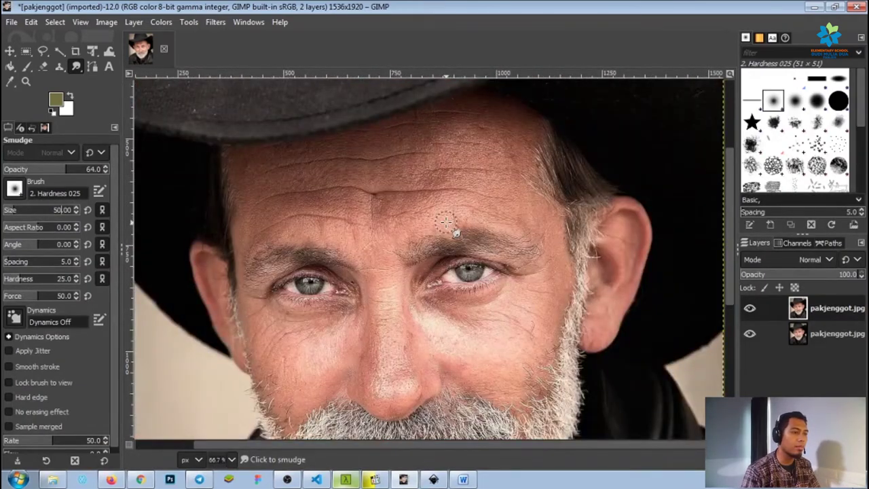
scroll(446, 223, down, 1)
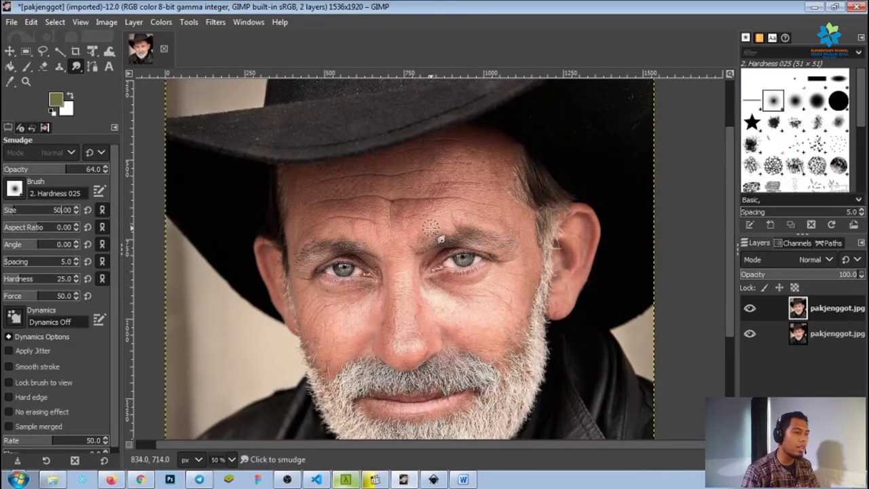
scroll(353, 210, up, 2)
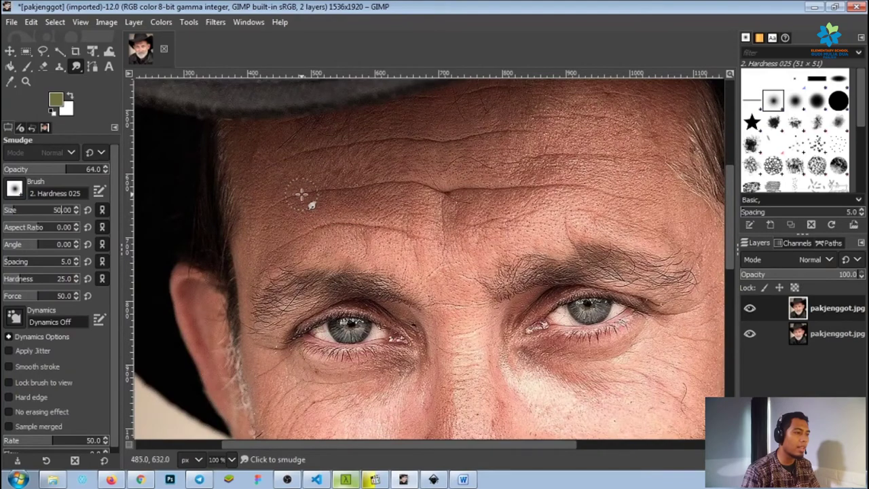
scroll(293, 189, up, 1)
scroll(237, 217, down, 2)
scroll(249, 200, up, 2)
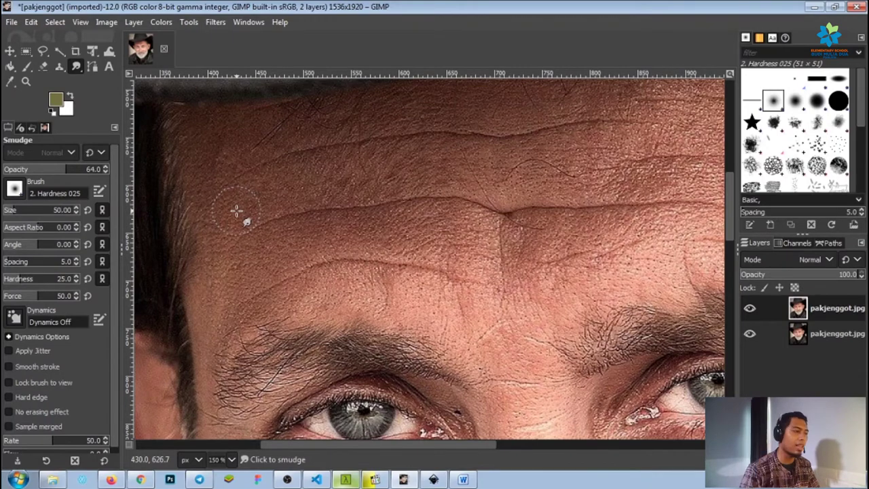
- Smudge the forehead wrinkles into a smooth band across the left and right forehead
mouse_move(235, 211)
mouse_down()
mouse_move(252, 194)
mouse_move(438, 183)
mouse_up()
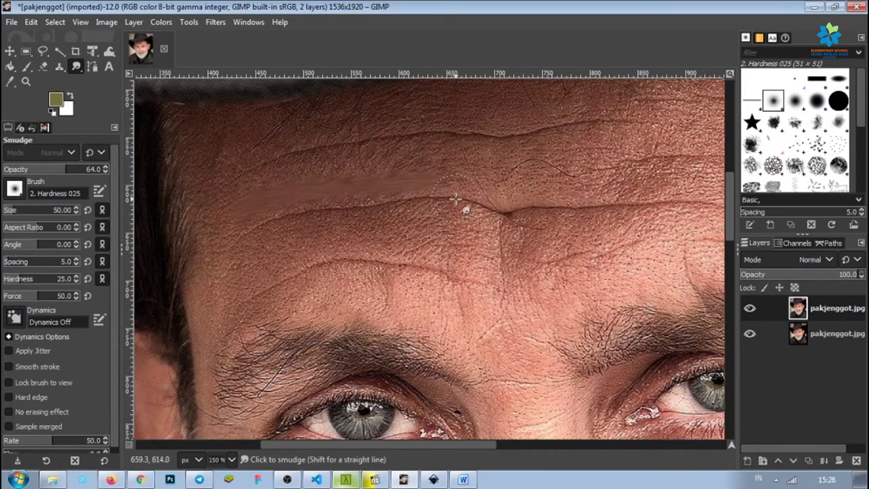
mouse_move(290, 174)
mouse_down()
mouse_move(244, 204)
mouse_move(312, 172)
mouse_move(354, 169)
mouse_up()
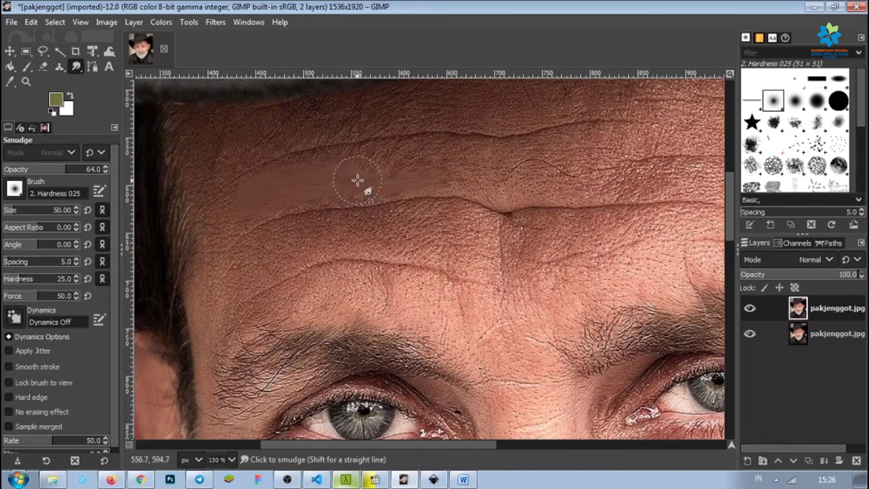
ctrl+scroll(346, 228, down, 2)
ctrl+scroll(346, 213, up, 3)
ctrl+scroll(350, 203, down, 1)
mouse_move(281, 203)
mouse_down()
mouse_move(359, 194)
mouse_move(319, 186)
mouse_move(398, 179)
mouse_move(397, 169)
mouse_move(267, 186)
mouse_up()
mouse_move(196, 246)
mouse_down()
mouse_move(305, 217)
mouse_move(479, 208)
mouse_move(451, 178)
mouse_move(458, 170)
mouse_move(489, 197)
mouse_move(471, 200)
mouse_move(497, 222)
mouse_up()
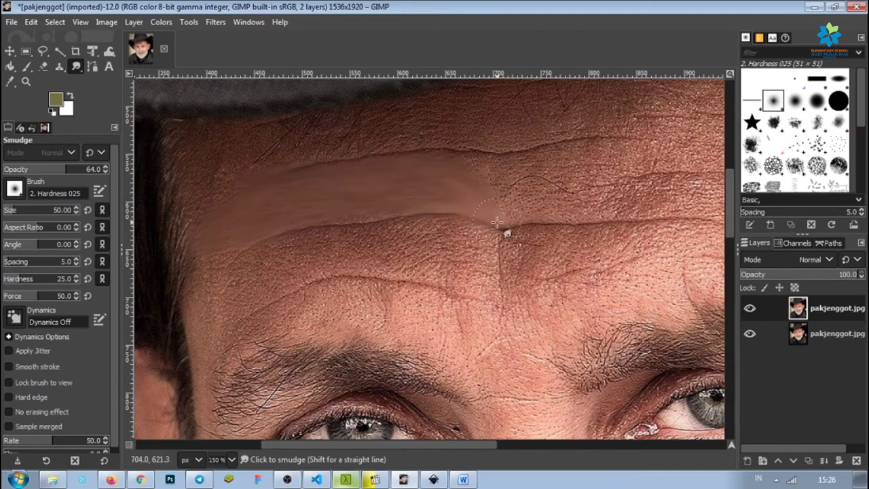
ctrl+scroll(305, 196, down, 2)
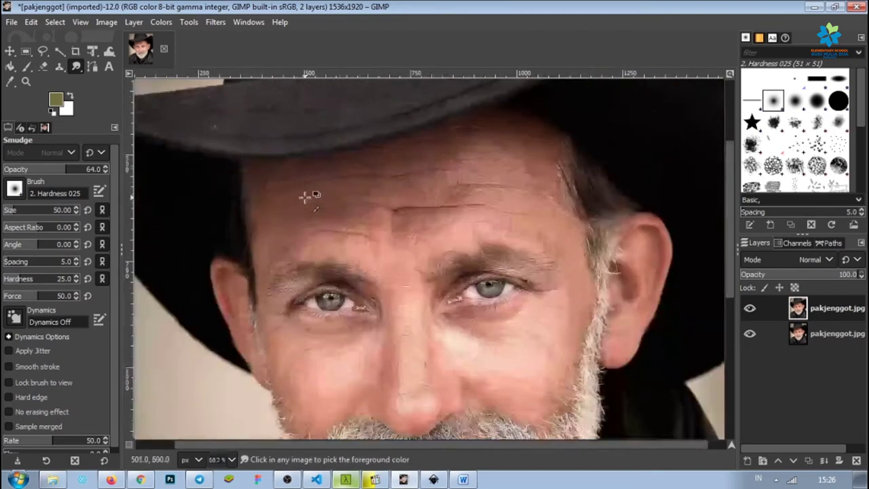
ctrl+scroll(304, 196, up, 2)
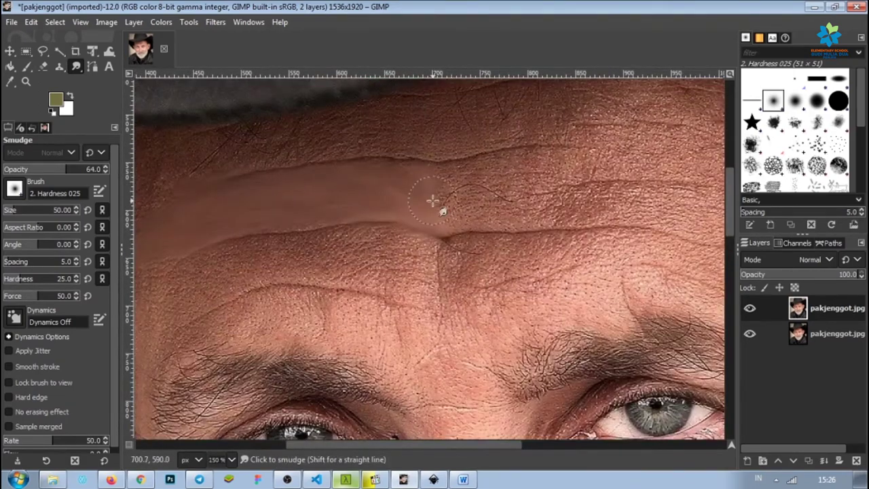
ctrl+scroll(479, 178, down, 1)
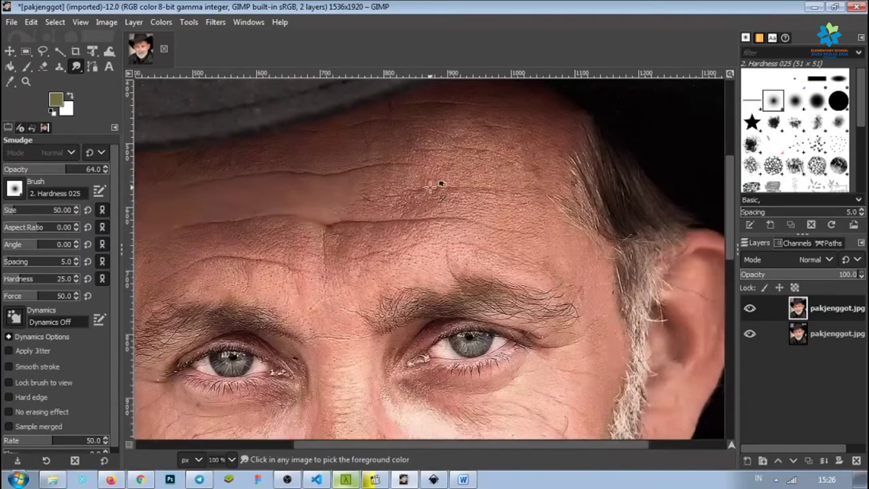
mouse_move(380, 194)
mouse_down()
mouse_move(418, 188)
mouse_move(507, 223)
mouse_move(562, 229)
mouse_up()
mouse_move(423, 194)
mouse_down()
mouse_move(364, 180)
mouse_move(526, 210)
mouse_up()
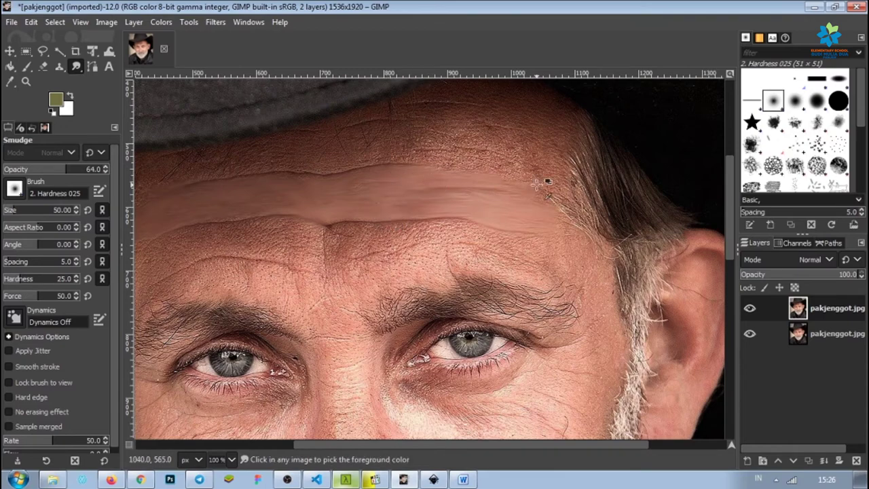
ctrl+scroll(536, 183, down, 1)
ctrl+scroll(299, 195, up, 2)
- Smooth the upper forehead wrinkle and the wrinkle running along the brow
drag(272, 197, 406, 163)
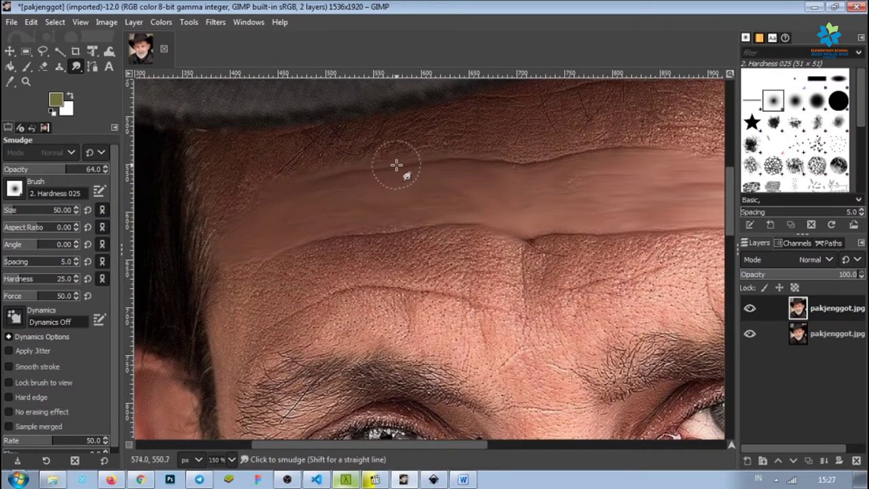
ctrl+scroll(475, 166, down, 1)
ctrl+scroll(324, 179, up, 1)
mouse_move(324, 178)
mouse_down()
mouse_move(353, 170)
mouse_move(323, 170)
mouse_move(495, 159)
mouse_move(519, 170)
mouse_move(514, 174)
mouse_move(673, 190)
mouse_move(617, 183)
mouse_up()
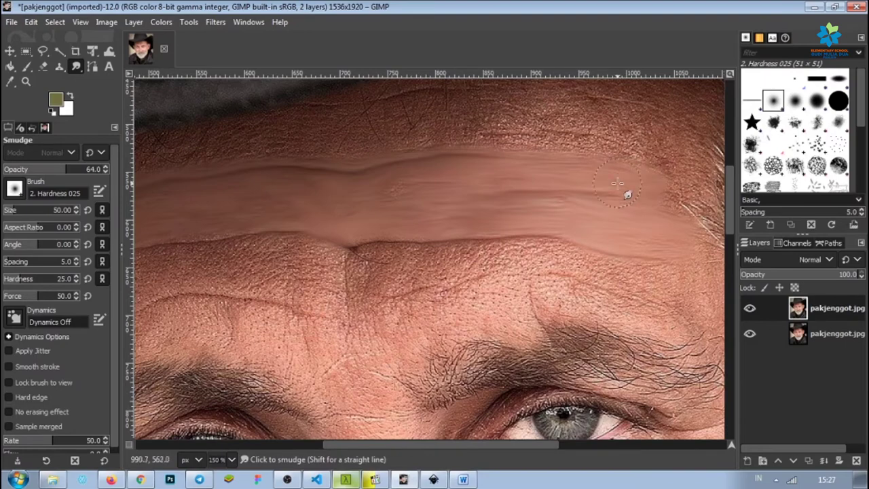
ctrl+scroll(617, 183, down, 1)
ctrl+scroll(408, 190, up, 1)
mouse_move(508, 168)
mouse_down()
mouse_move(412, 181)
mouse_move(553, 178)
mouse_move(602, 165)
mouse_up()
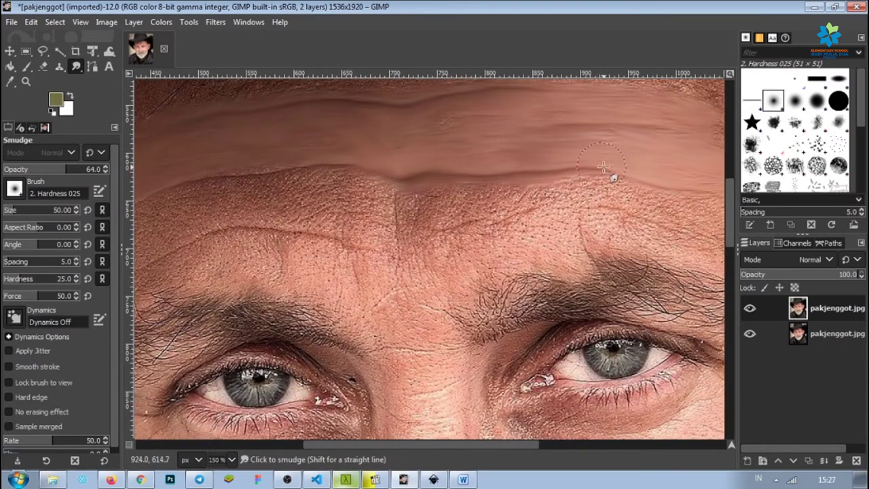
ctrl+scroll(386, 180, down, 1)
ctrl+scroll(387, 180, up, 1)
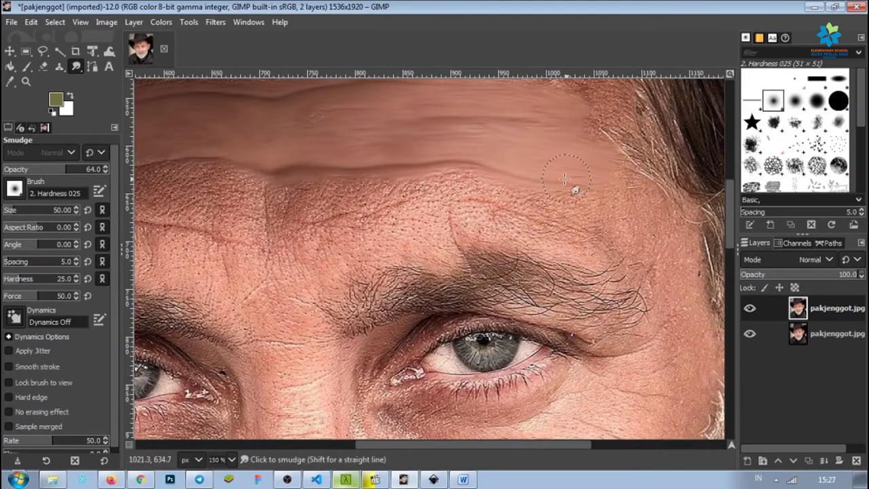
ctrl+scroll(407, 184, down, 1)
ctrl+scroll(407, 184, up, 1)
ctrl+scroll(340, 167, down, 1)
ctrl+scroll(339, 167, up, 1)
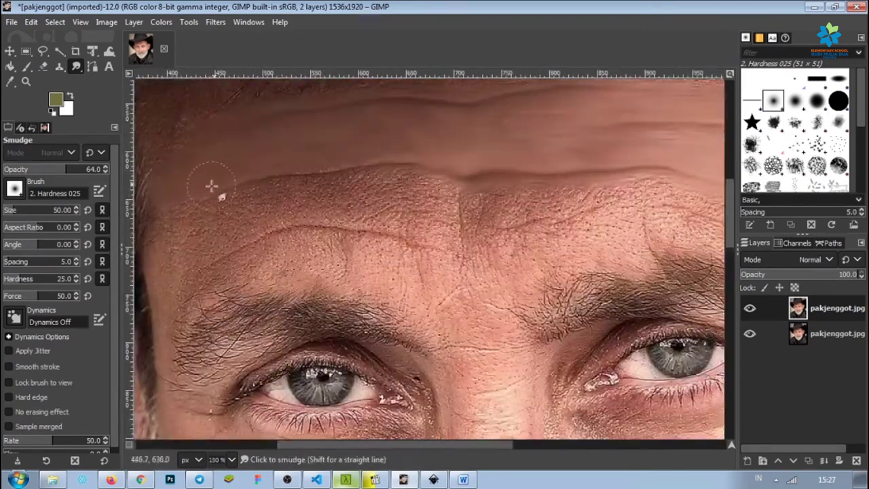
- Soften the speckled skin along the brow ridge and just above the brow line
mouse_move(372, 183)
mouse_down()
mouse_move(419, 173)
mouse_move(284, 176)
mouse_move(209, 198)
mouse_move(176, 221)
mouse_up()
drag(449, 181, 446, 178)
mouse_move(311, 174)
mouse_down()
mouse_move(211, 197)
mouse_move(186, 225)
mouse_up()
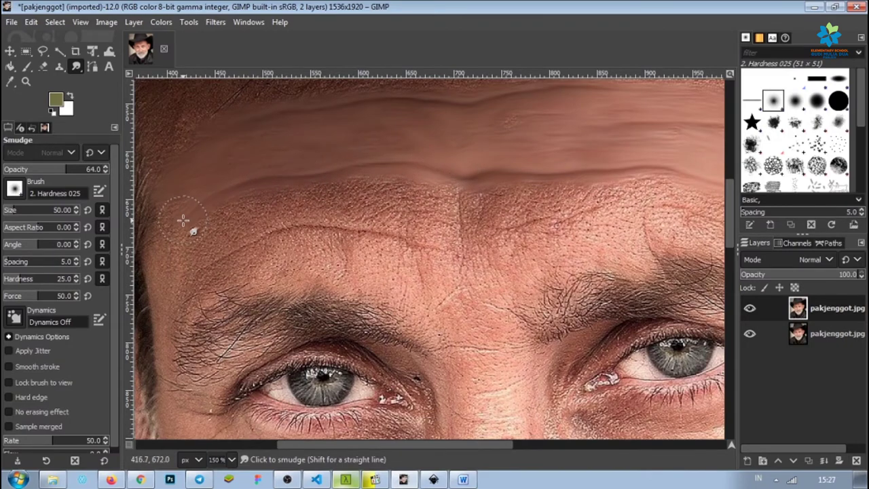
drag(472, 201, 494, 182)
scroll(434, 177, down, 2)
scroll(430, 182, up, 2)
drag(466, 199, 291, 190)
drag(426, 188, 339, 176)
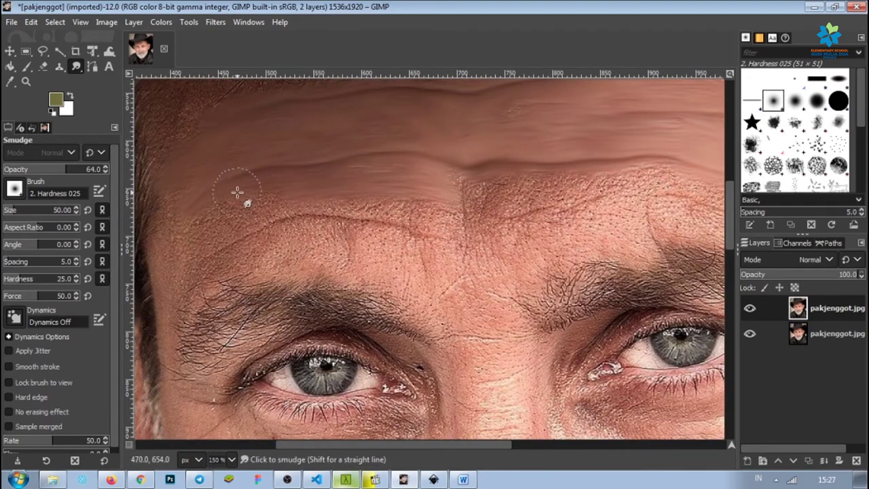
mouse_move(258, 192)
mouse_down()
mouse_move(473, 216)
mouse_move(348, 206)
mouse_up()
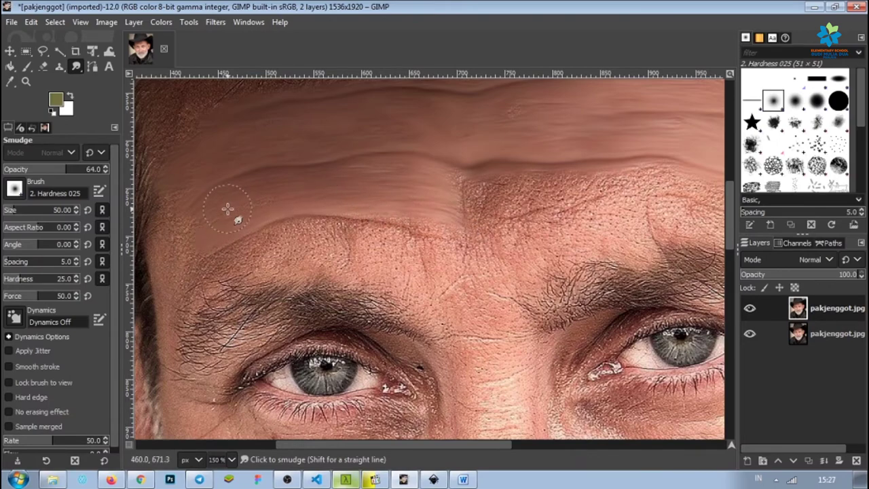
scroll(387, 194, down, 2)
scroll(437, 190, up, 2)
drag(359, 194, 618, 193)
drag(388, 194, 336, 186)
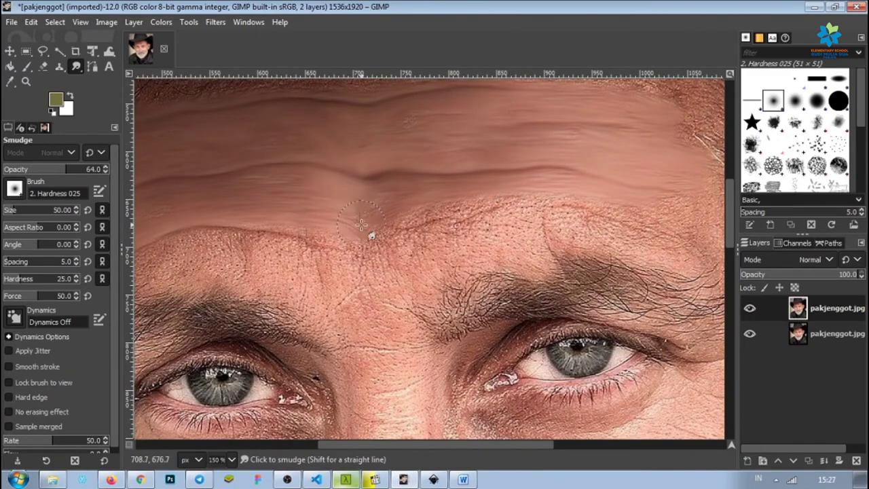
scroll(407, 197, down, 3)
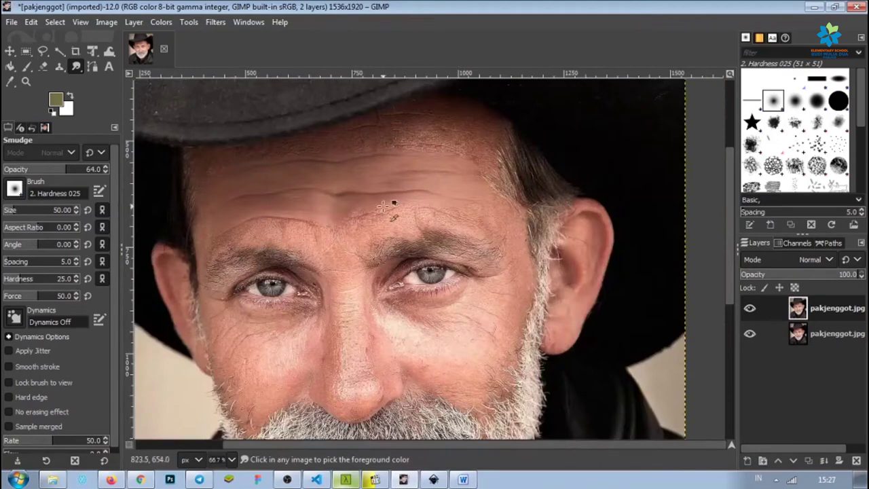
scroll(394, 203, up, 3)
scroll(613, 204, down, 2)
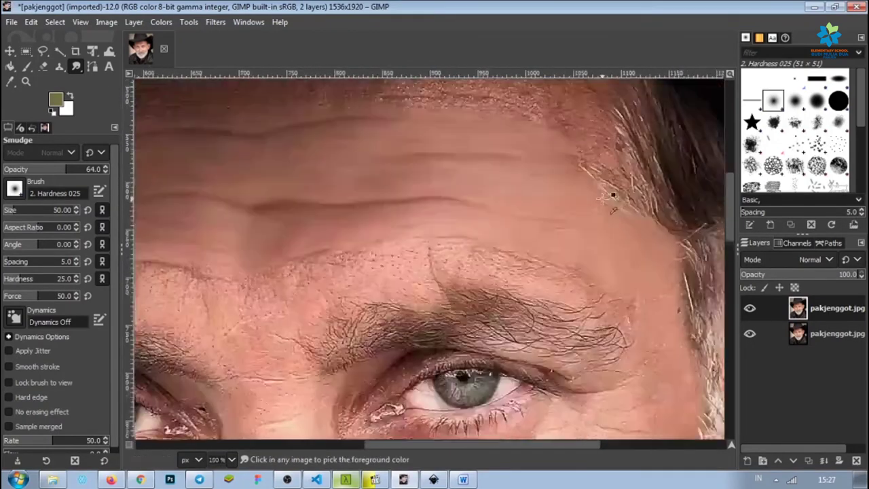
scroll(597, 204, up, 3)
scroll(577, 205, down, 3)
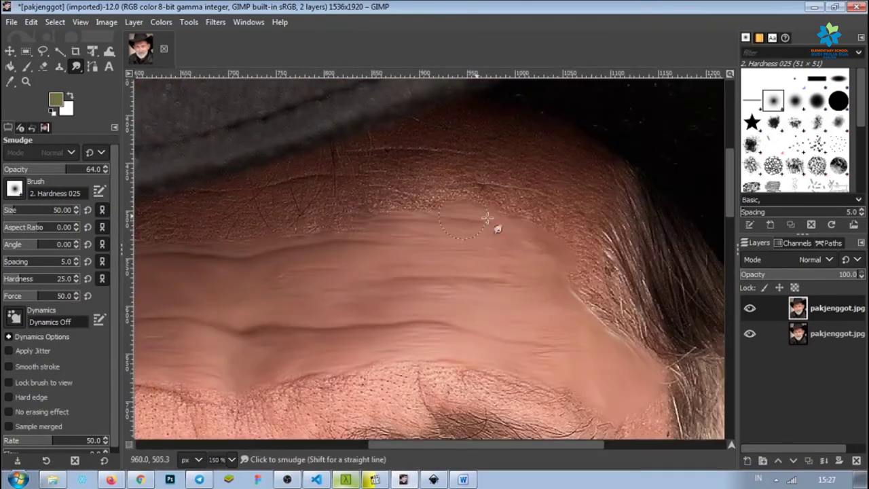
scroll(525, 222, up, 3)
scroll(611, 217, down, 2)
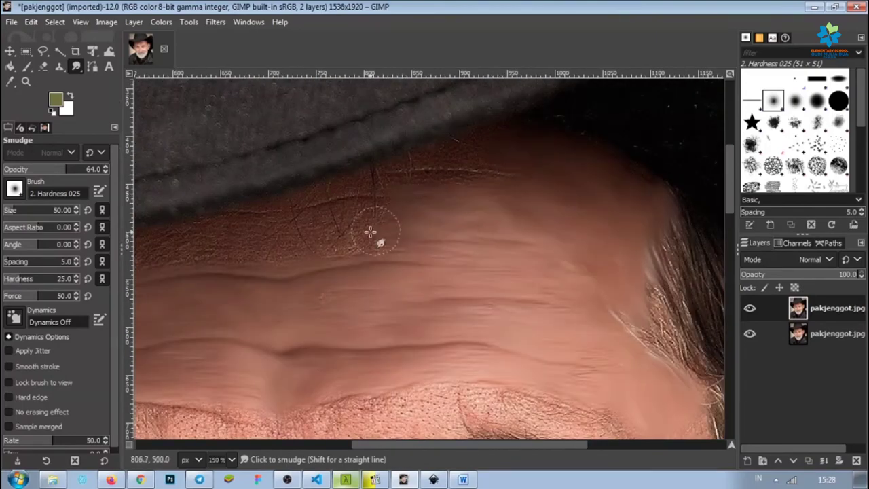
scroll(380, 202, up, 1)
scroll(393, 207, down, 1)
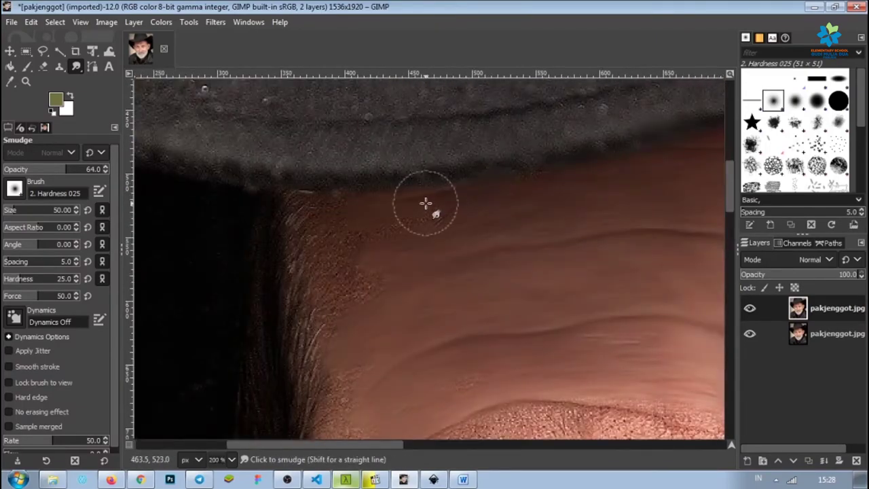
scroll(327, 301, up, 2)
scroll(332, 292, down, 1)
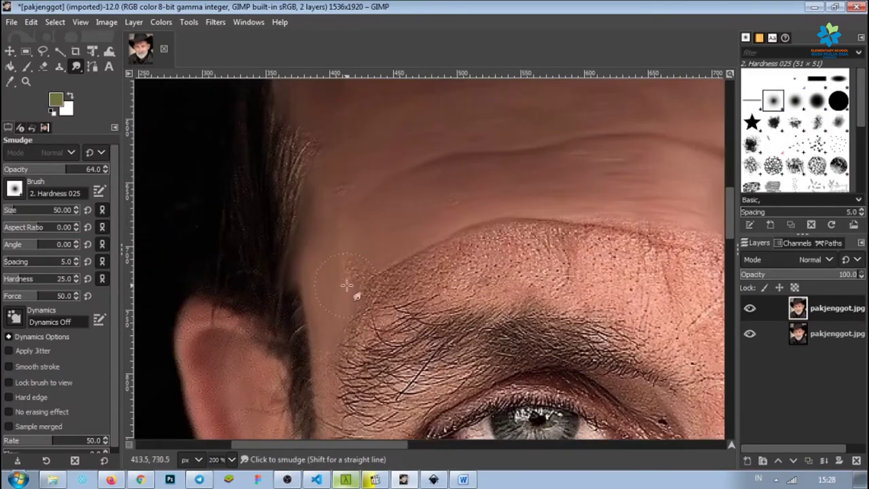
scroll(349, 287, down, 1)
scroll(341, 254, up, 2)
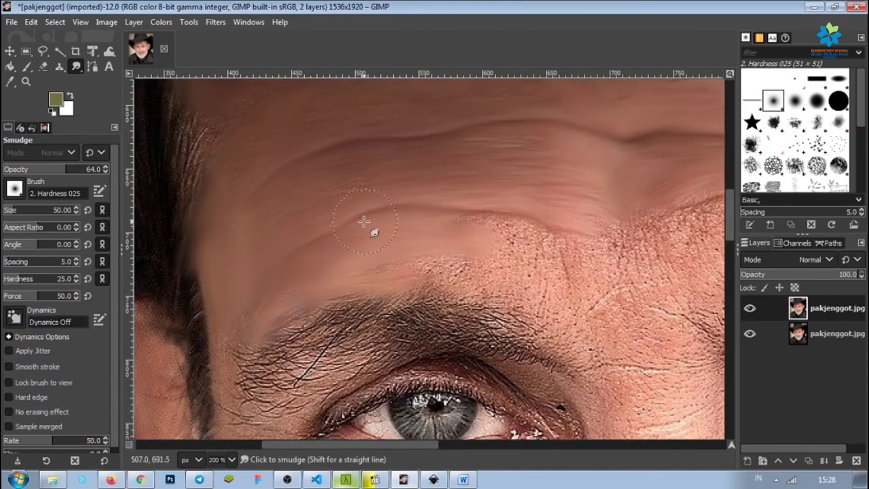
scroll(328, 254, down, 1)
scroll(328, 253, up, 1)
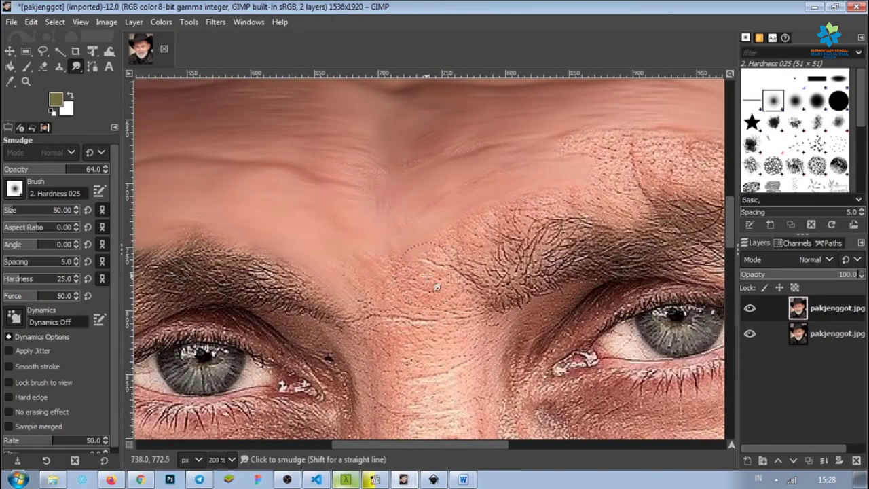
- Smudge the skin at the right eyebrow end and the under-eye bag smooth
scroll(466, 221, down, 1)
scroll(466, 221, up, 1)
mouse_move(604, 234)
mouse_down()
mouse_move(580, 341)
mouse_move(557, 325)
mouse_move(533, 356)
mouse_up()
scroll(532, 357, left, 5)
drag(516, 292, 556, 285)
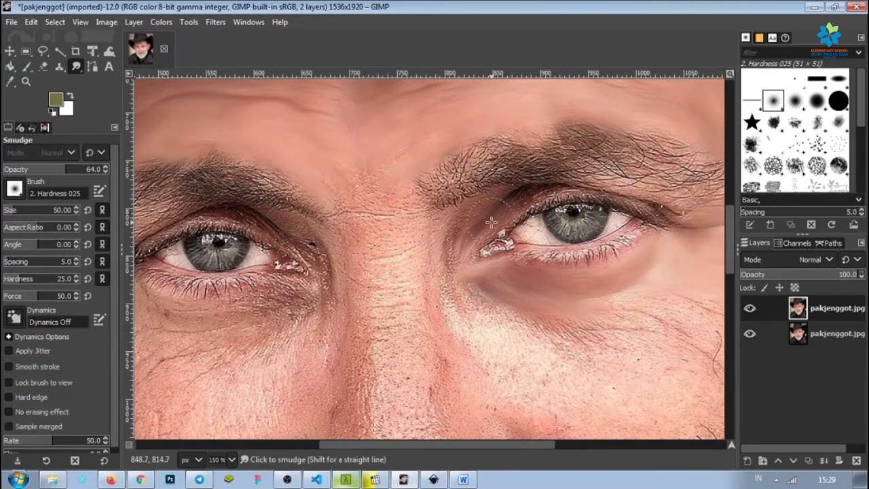
scroll(441, 234, right, 1)
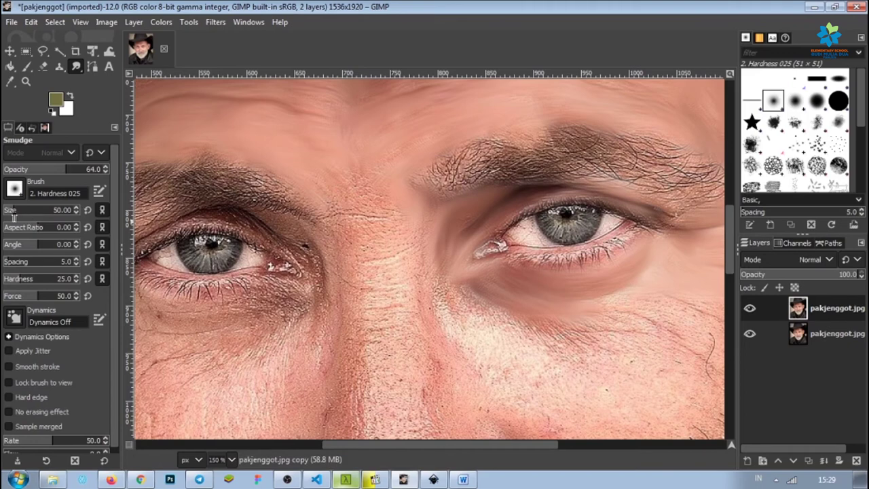
scroll(8, 208, down, 2)
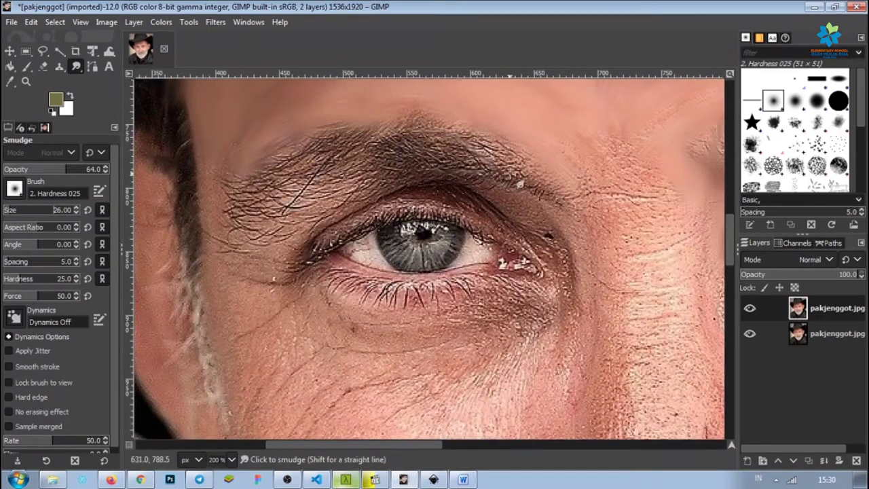
- Smear the brow hairs, lower lashes and both irises into soft shapes, then view at 100%
mouse_move(547, 194)
mouse_down()
mouse_move(435, 170)
mouse_move(380, 142)
mouse_move(234, 190)
mouse_move(339, 161)
mouse_up()
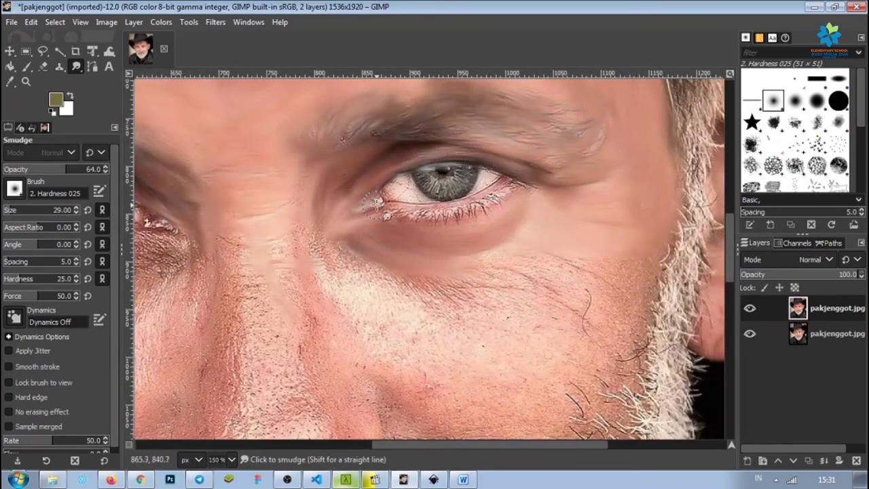
drag(370, 207, 392, 231)
drag(478, 199, 397, 197)
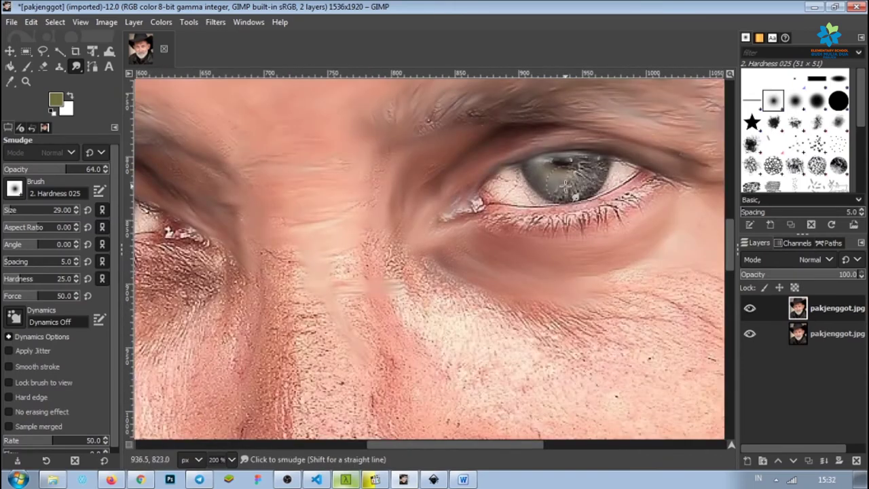
mouse_move(565, 184)
mouse_down()
mouse_move(583, 169)
mouse_move(489, 200)
mouse_move(536, 190)
mouse_up()
drag(611, 156, 641, 168)
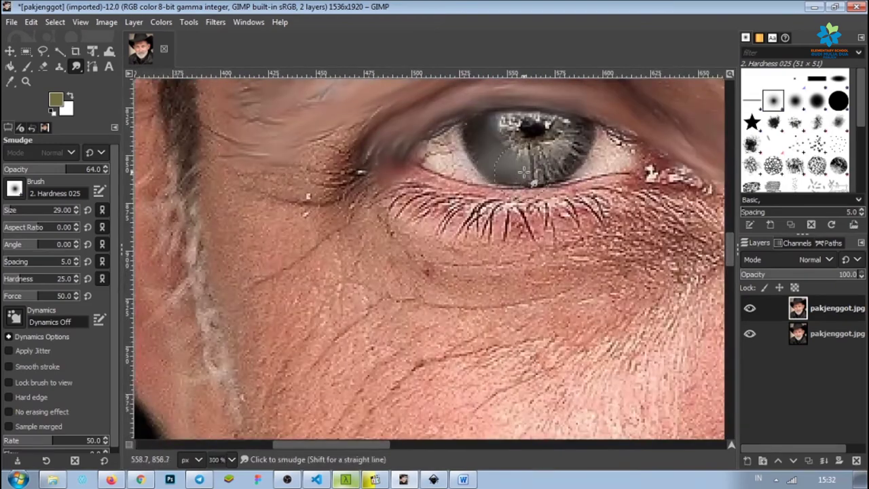
mouse_move(563, 136)
mouse_down()
mouse_move(495, 132)
mouse_move(386, 152)
mouse_move(383, 135)
mouse_move(442, 145)
mouse_up()
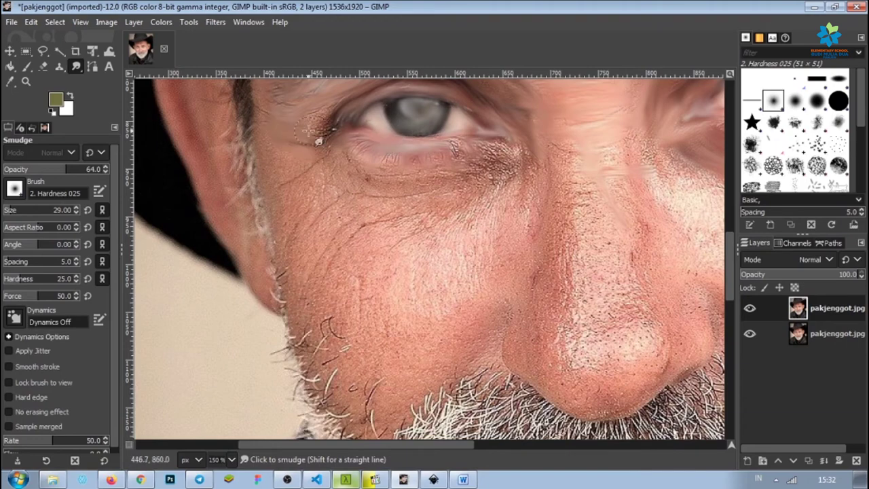
key(1)
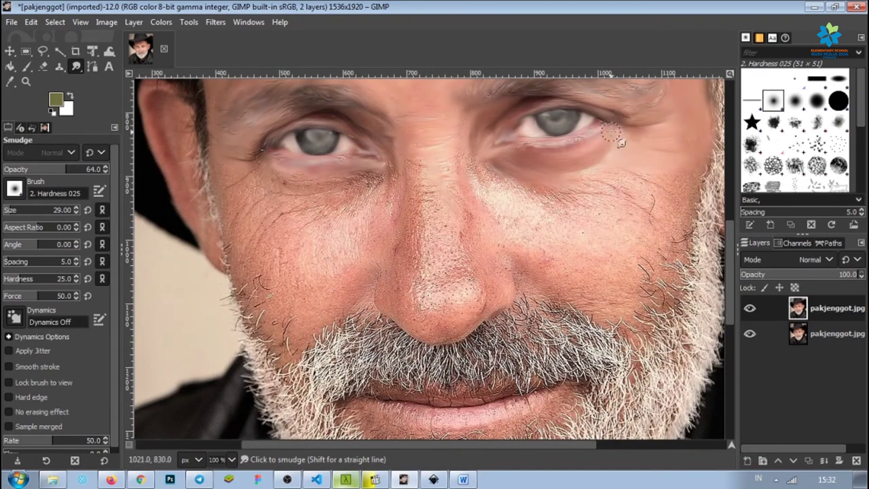
- Resize the Smudge brush to 90 and smooth the right cheek and nose
key(bracketleft)
key(bracketleft)
key(bracketleft)
key(bracketright)
key(bracketright)
key(bracketright)
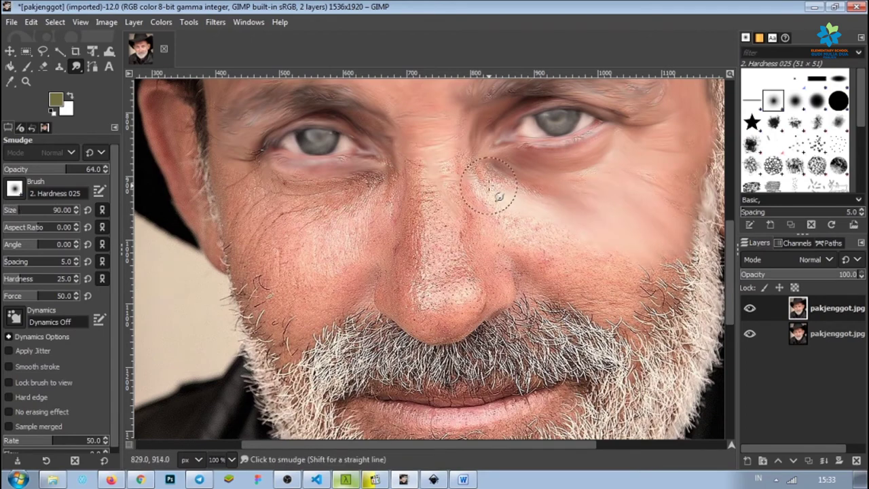
drag(611, 194, 648, 309)
mouse_move(548, 208)
mouse_down()
mouse_move(427, 170)
mouse_move(412, 242)
mouse_move(532, 278)
mouse_move(485, 310)
mouse_move(291, 319)
mouse_move(289, 238)
mouse_move(258, 185)
mouse_up()
- Smear the lips and moustache into soft, painterly strokes
scroll(355, 213, down, 2)
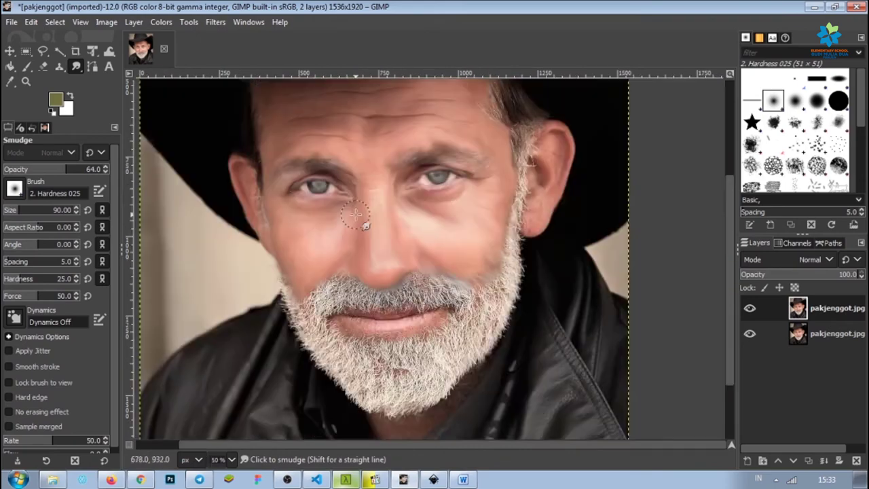
scroll(510, 216, up, 2)
scroll(510, 216, up, 2)
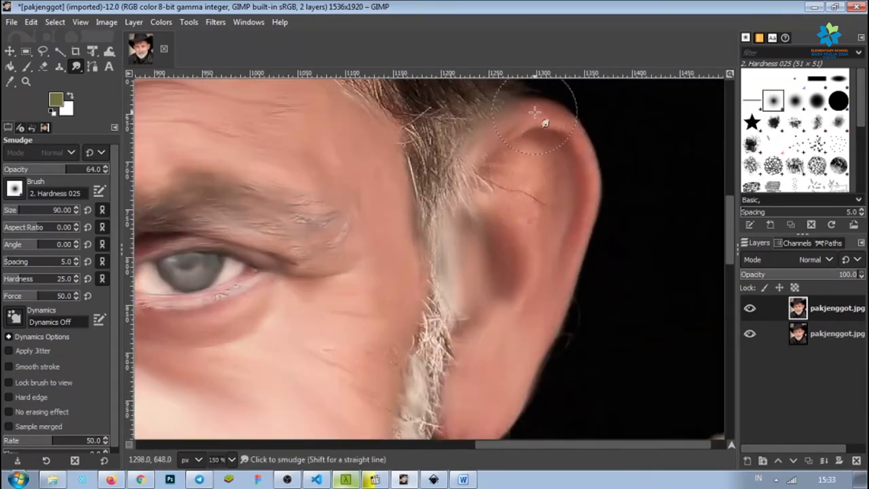
scroll(563, 205, down, 2)
scroll(407, 230, up, 2)
scroll(387, 426, down, 3)
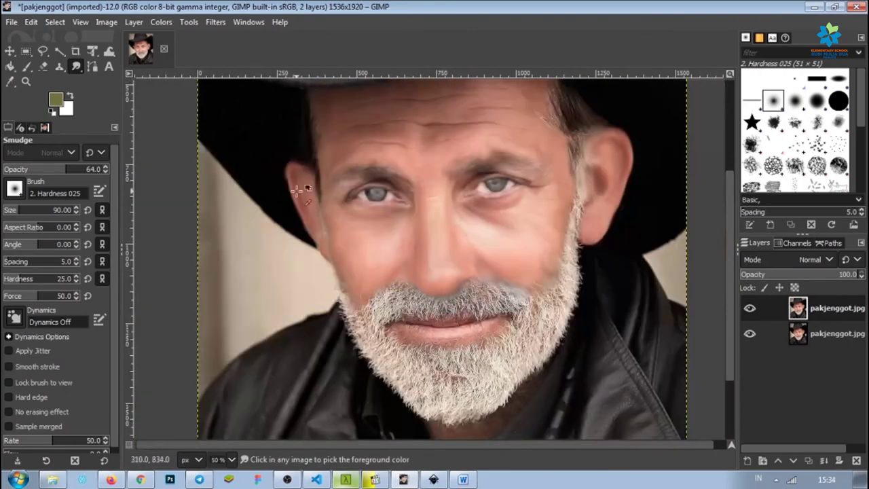
scroll(350, 272, up, 3)
mouse_move(355, 288)
mouse_down()
mouse_move(563, 258)
mouse_move(415, 239)
mouse_move(201, 172)
mouse_move(332, 167)
mouse_move(452, 215)
mouse_move(290, 241)
mouse_up()
- Smudge the beard hair along the chin and soften the spiky beard edge
scroll(453, 215, down, 2)
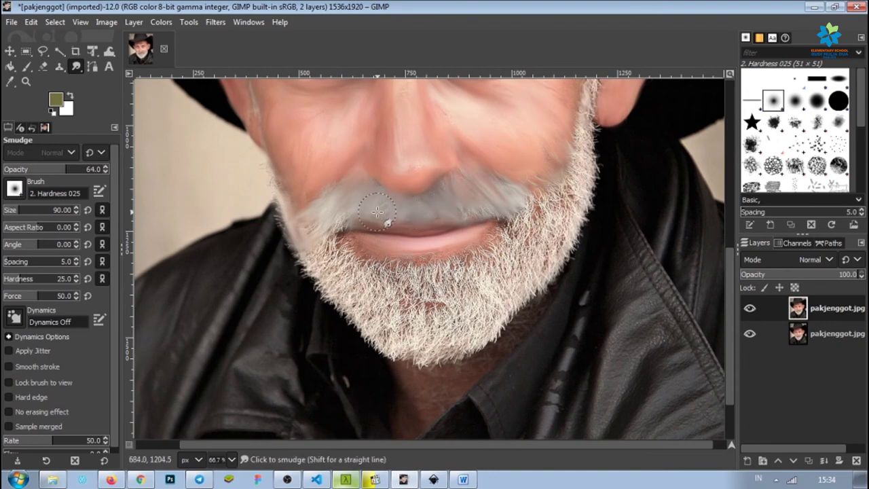
scroll(595, 217, up, 1)
scroll(558, 138, up, 1)
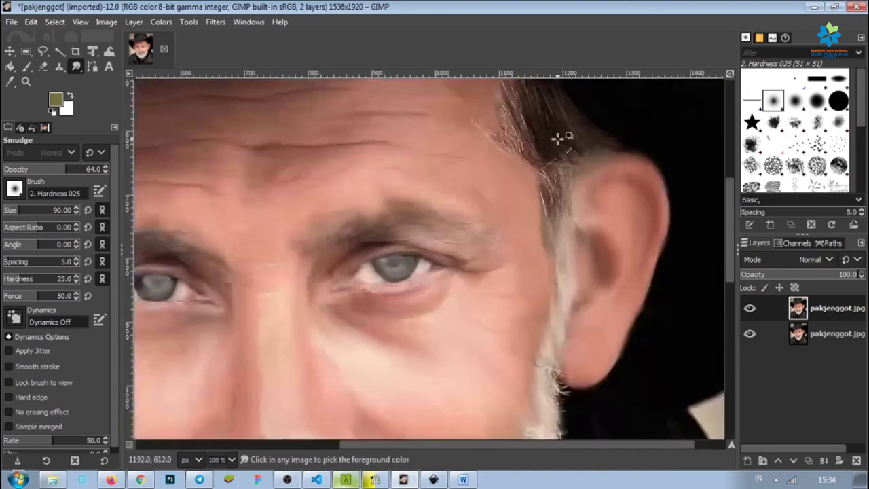
scroll(475, 160, up, 2)
scroll(475, 160, down, 1)
scroll(536, 359, down, 1)
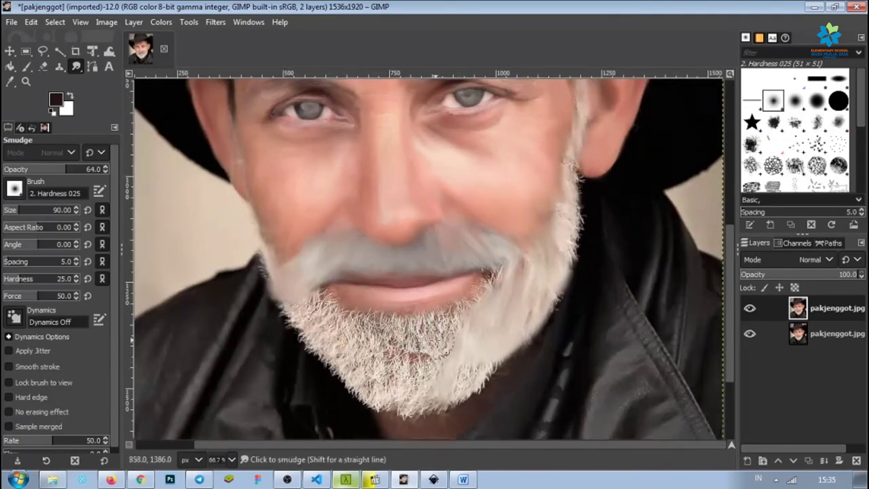
mouse_move(451, 370)
mouse_down()
mouse_move(326, 343)
mouse_move(360, 366)
mouse_move(370, 404)
mouse_move(347, 307)
mouse_move(452, 344)
mouse_move(407, 325)
mouse_move(368, 330)
mouse_up()
drag(580, 269, 562, 201)
scroll(572, 211, down, 3)
scroll(457, 233, up, 1)
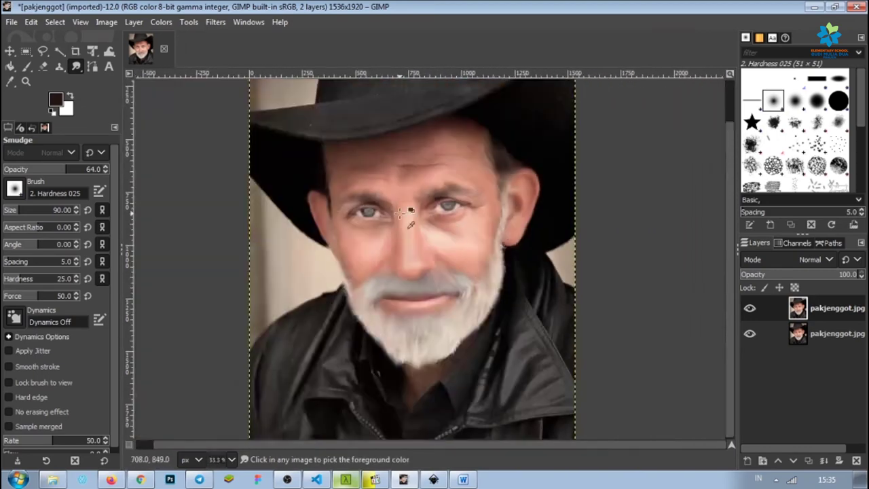
scroll(324, 201, up, 1)
scroll(373, 237, down, 1)
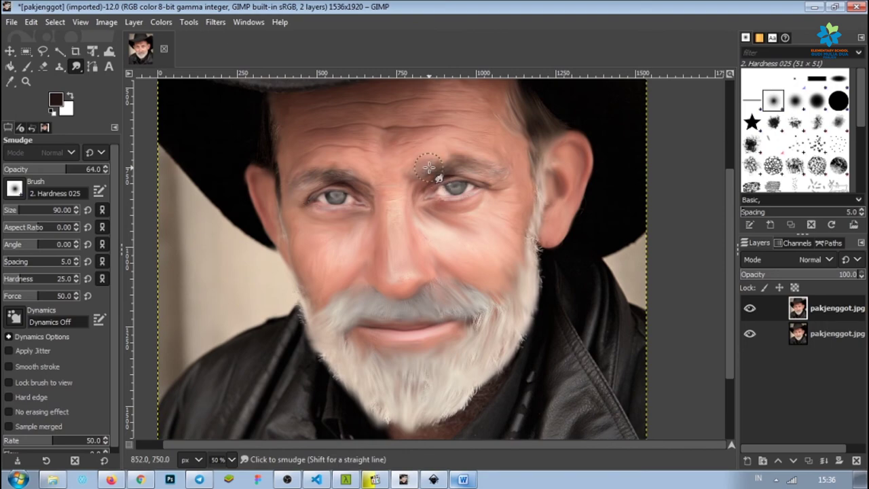
ctrl+scroll(387, 156, up, 3)
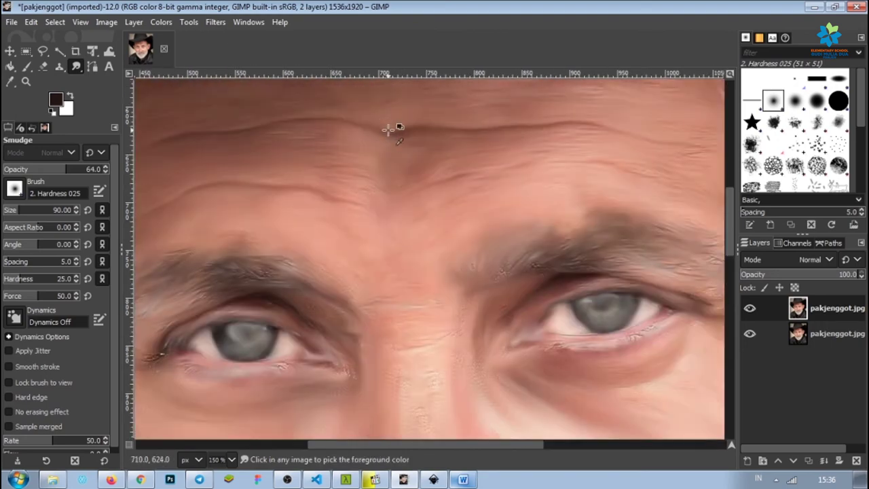
ctrl+scroll(393, 180, down, 2)
ctrl+scroll(394, 181, down, 2)
ctrl+scroll(294, 161, up, 2)
ctrl+scroll(293, 161, up, 2)
ctrl+scroll(293, 161, down, 3)
ctrl+scroll(475, 152, up, 3)
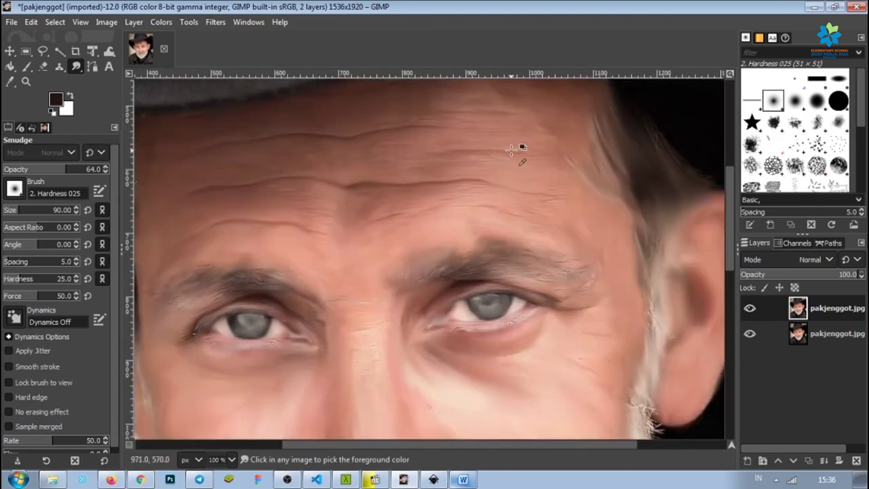
ctrl+scroll(414, 142, down, 2)
ctrl+scroll(412, 159, down, 2)
ctrl+scroll(434, 177, up, 2)
ctrl+scroll(436, 180, up, 3)
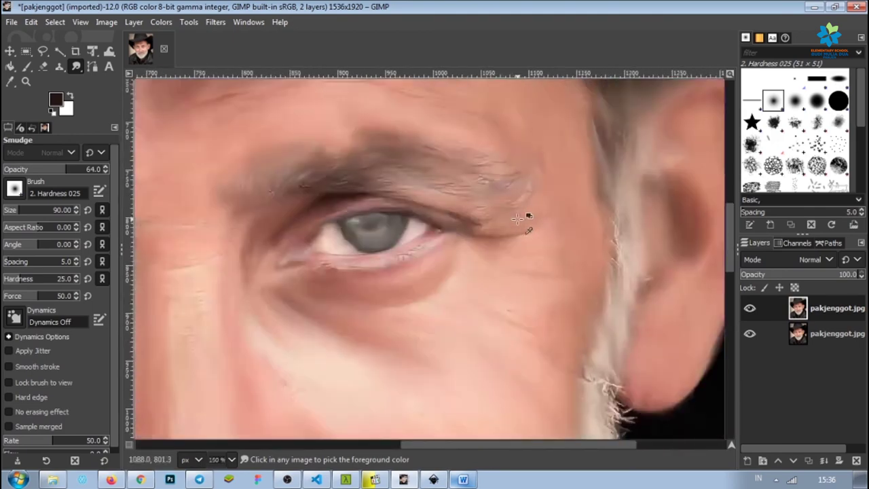
ctrl+scroll(527, 217, down, 2)
ctrl+scroll(463, 194, down, 1)
ctrl+scroll(448, 186, down, 1)
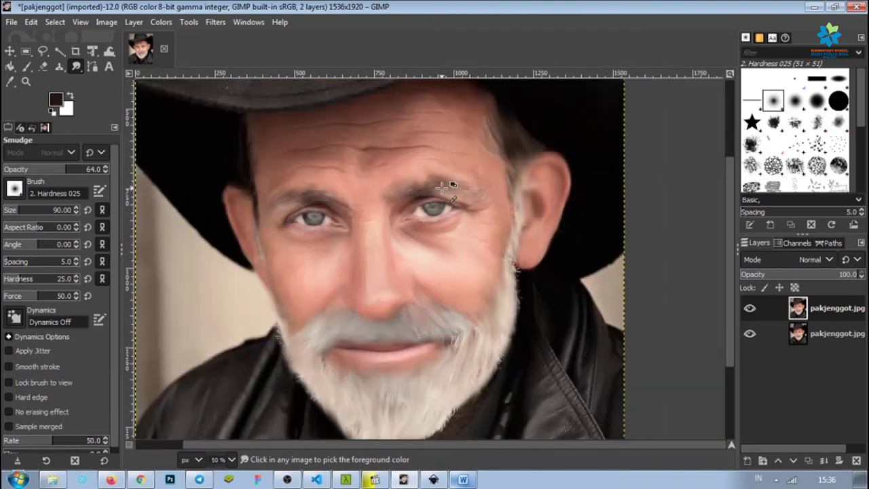
ctrl+scroll(475, 228, up, 4)
ctrl+scroll(489, 229, down, 1)
ctrl+scroll(488, 229, down, 2)
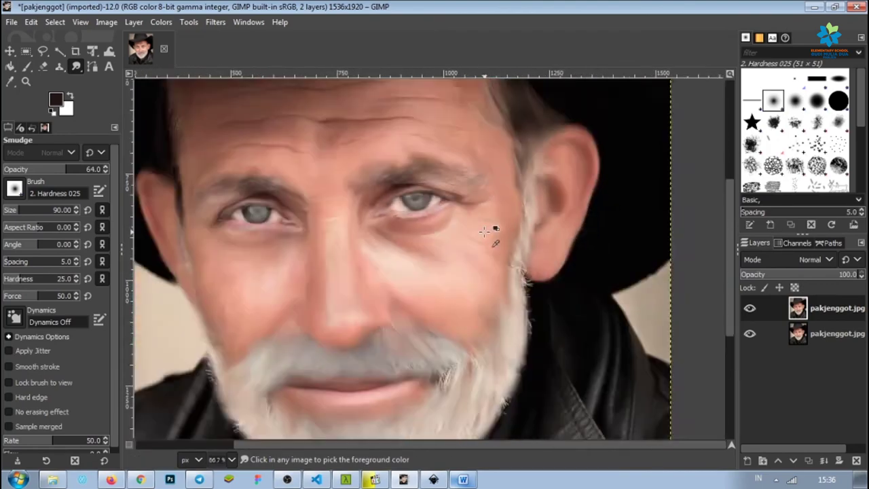
ctrl+scroll(441, 234, down, 1)
ctrl+scroll(329, 243, up, 2)
ctrl+scroll(382, 229, down, 2)
ctrl+scroll(382, 233, down, 1)
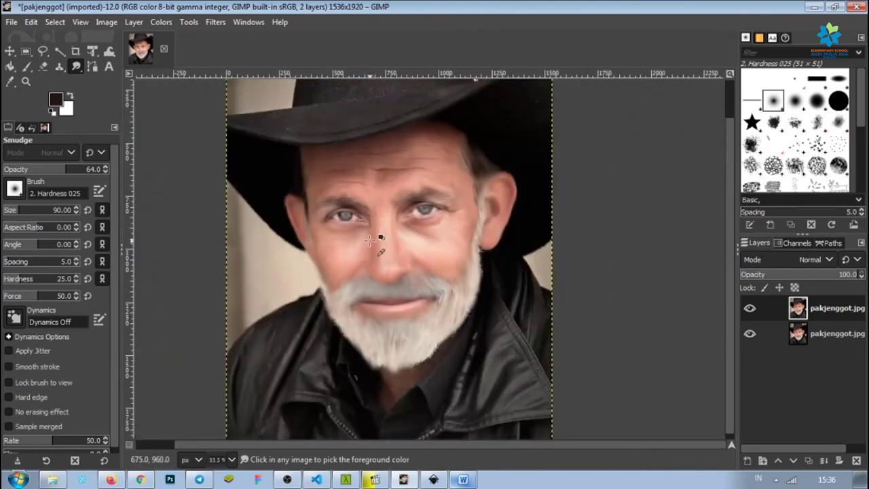
ctrl+scroll(367, 234, up, 1)
ctrl+scroll(360, 246, up, 1)
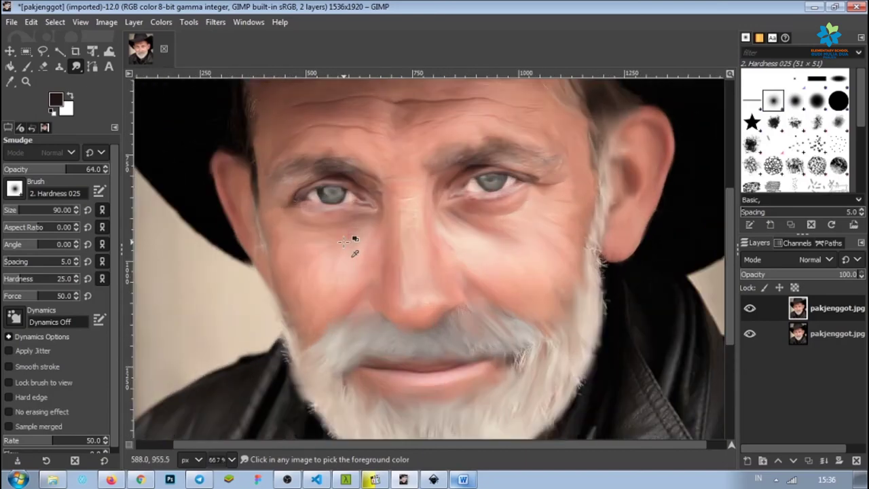
ctrl+scroll(436, 241, down, 1)
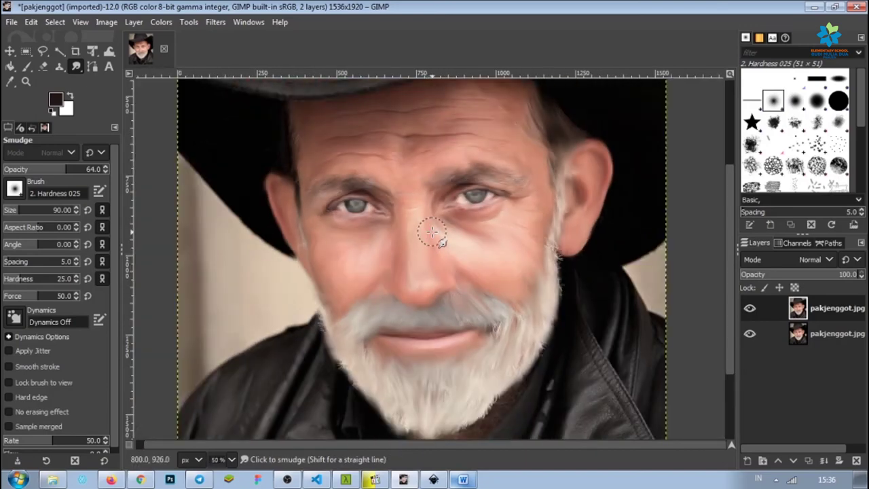
key(ctrl+z)
key(ctrl+y)
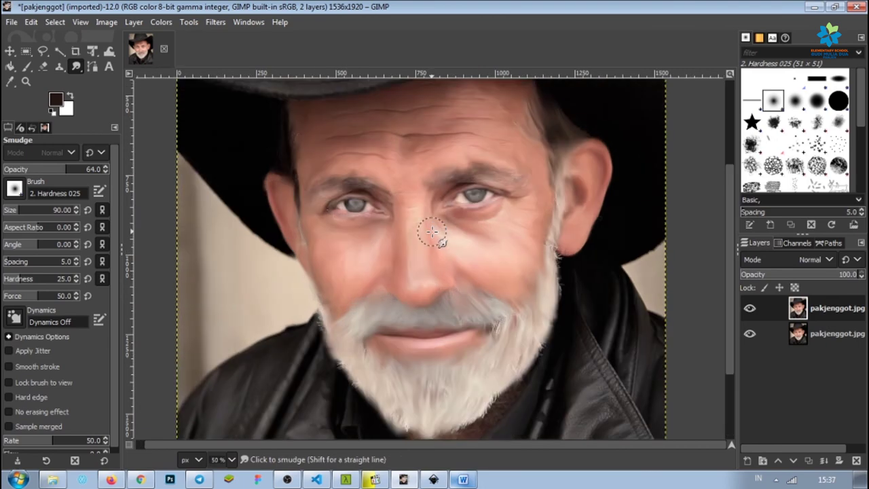